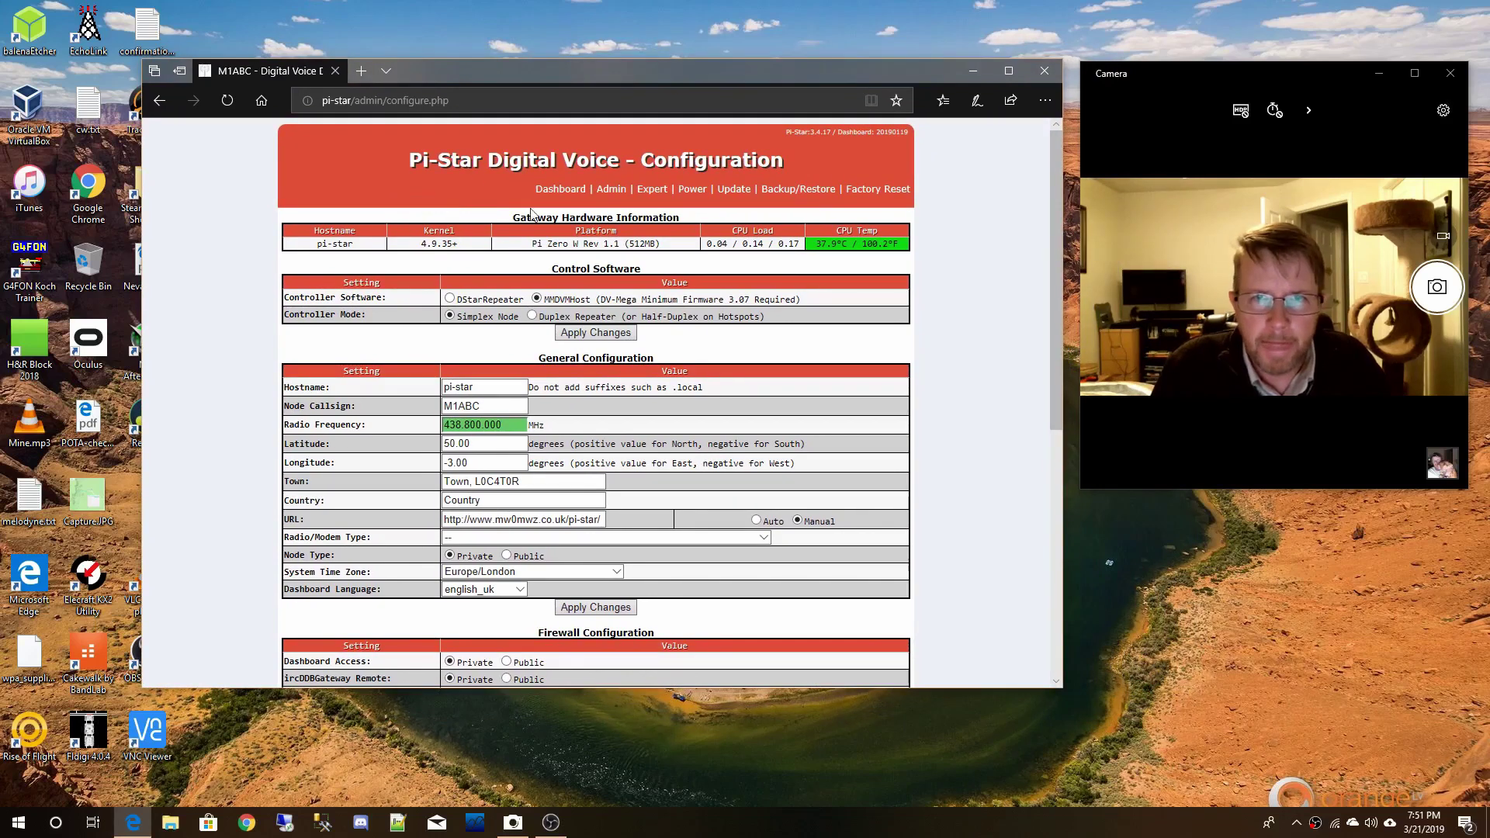
# Step: Set the hostname to pi-star2 and replace the node callsign with the operator's own callsign in the General Configuration
pyautogui.scroll(-2, 494, 305)
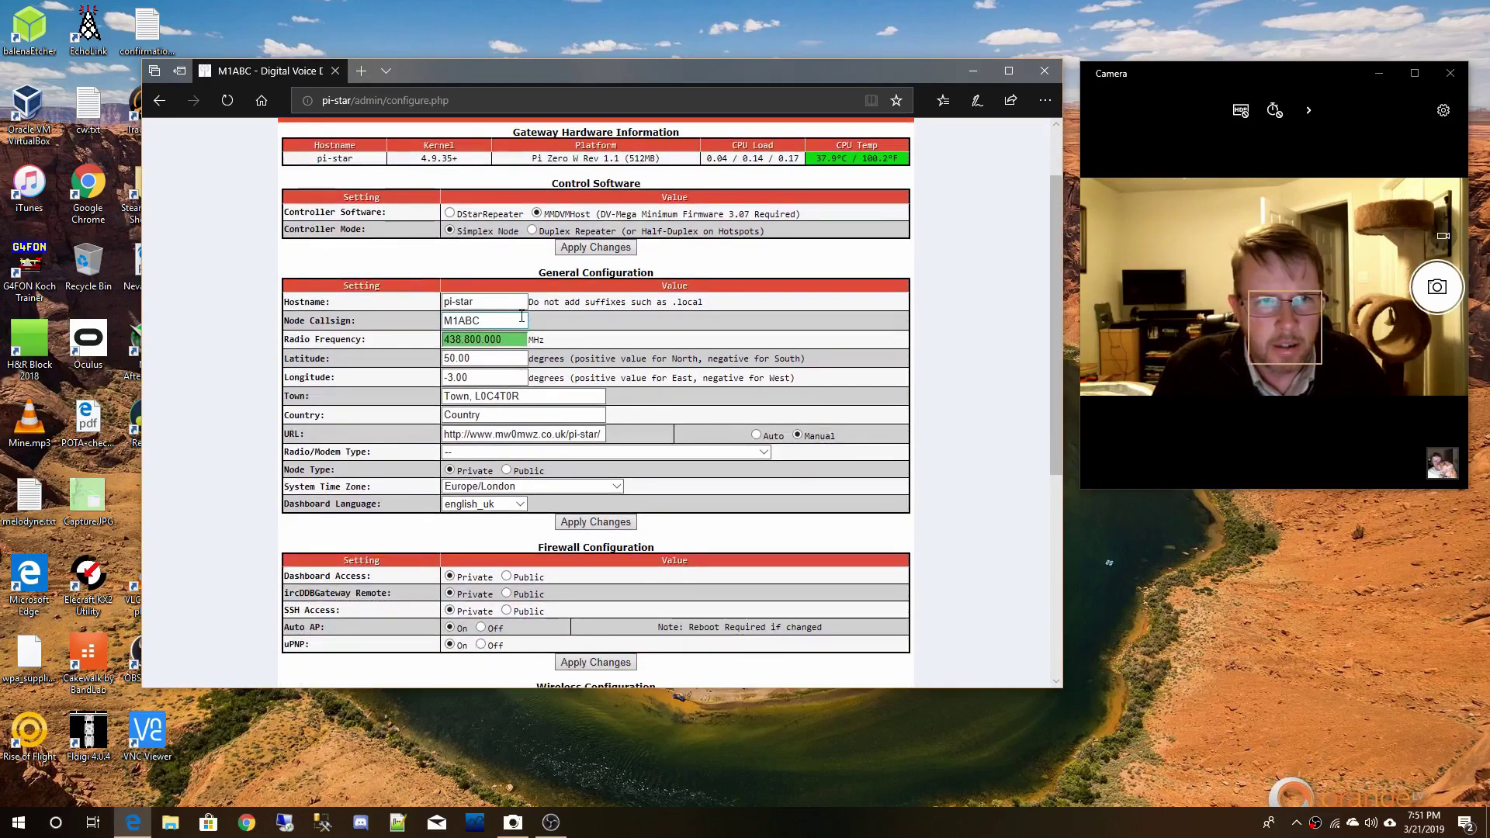
pyautogui.click(487, 215)
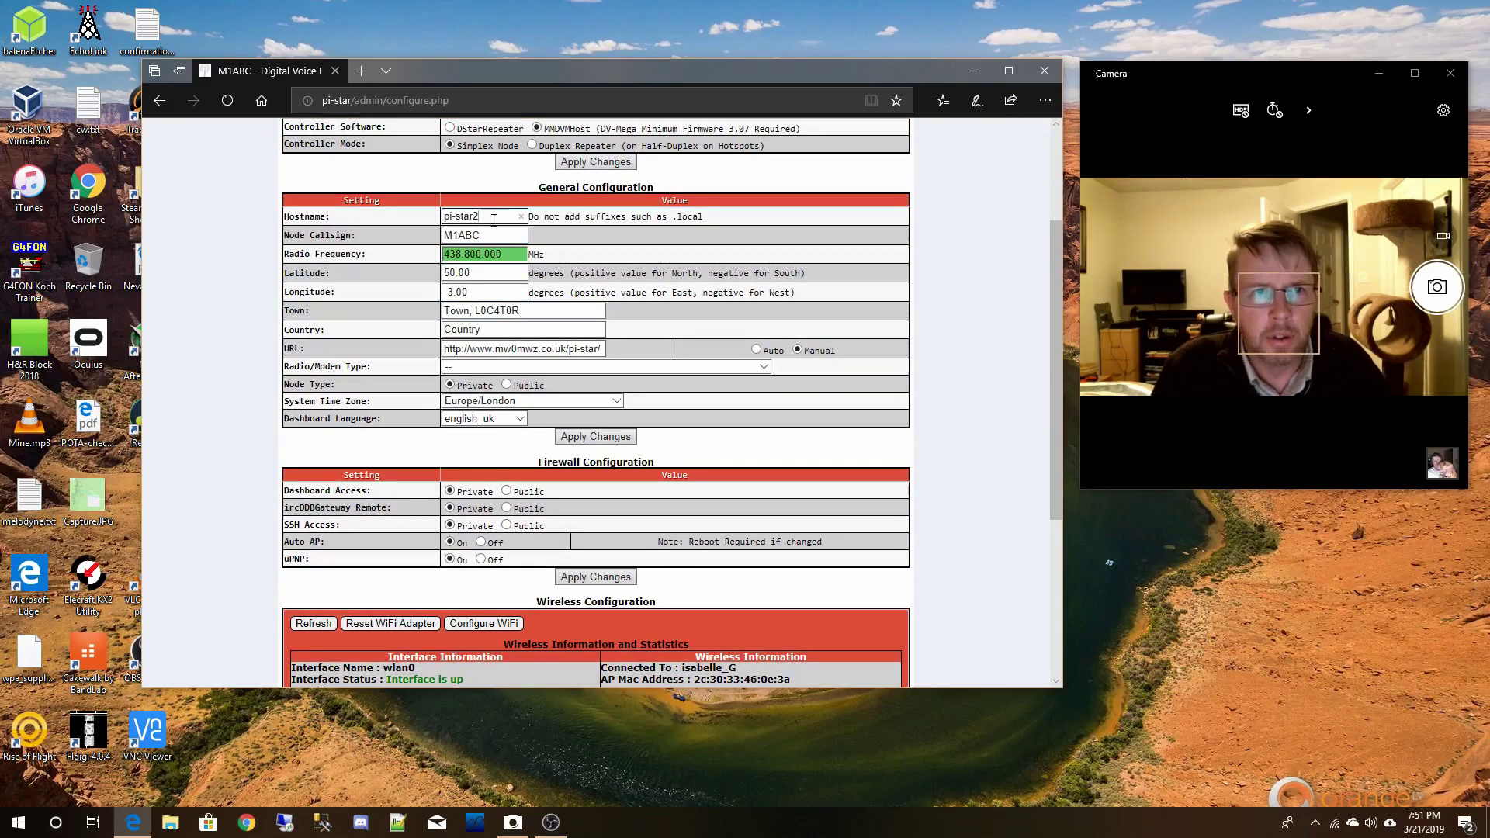
pyautogui.doubleClick(489, 236)
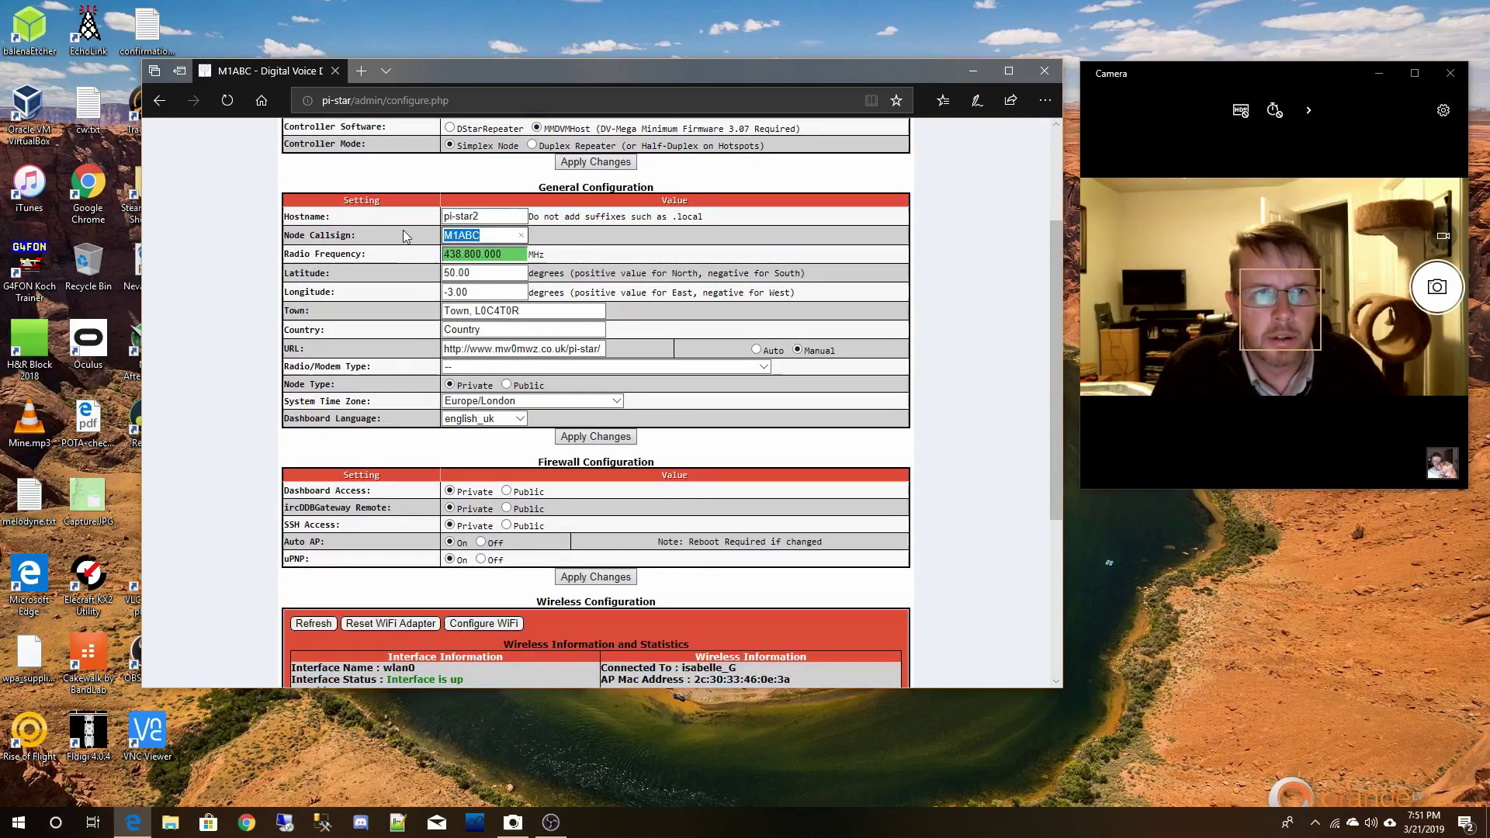
pyautogui.write('KG')
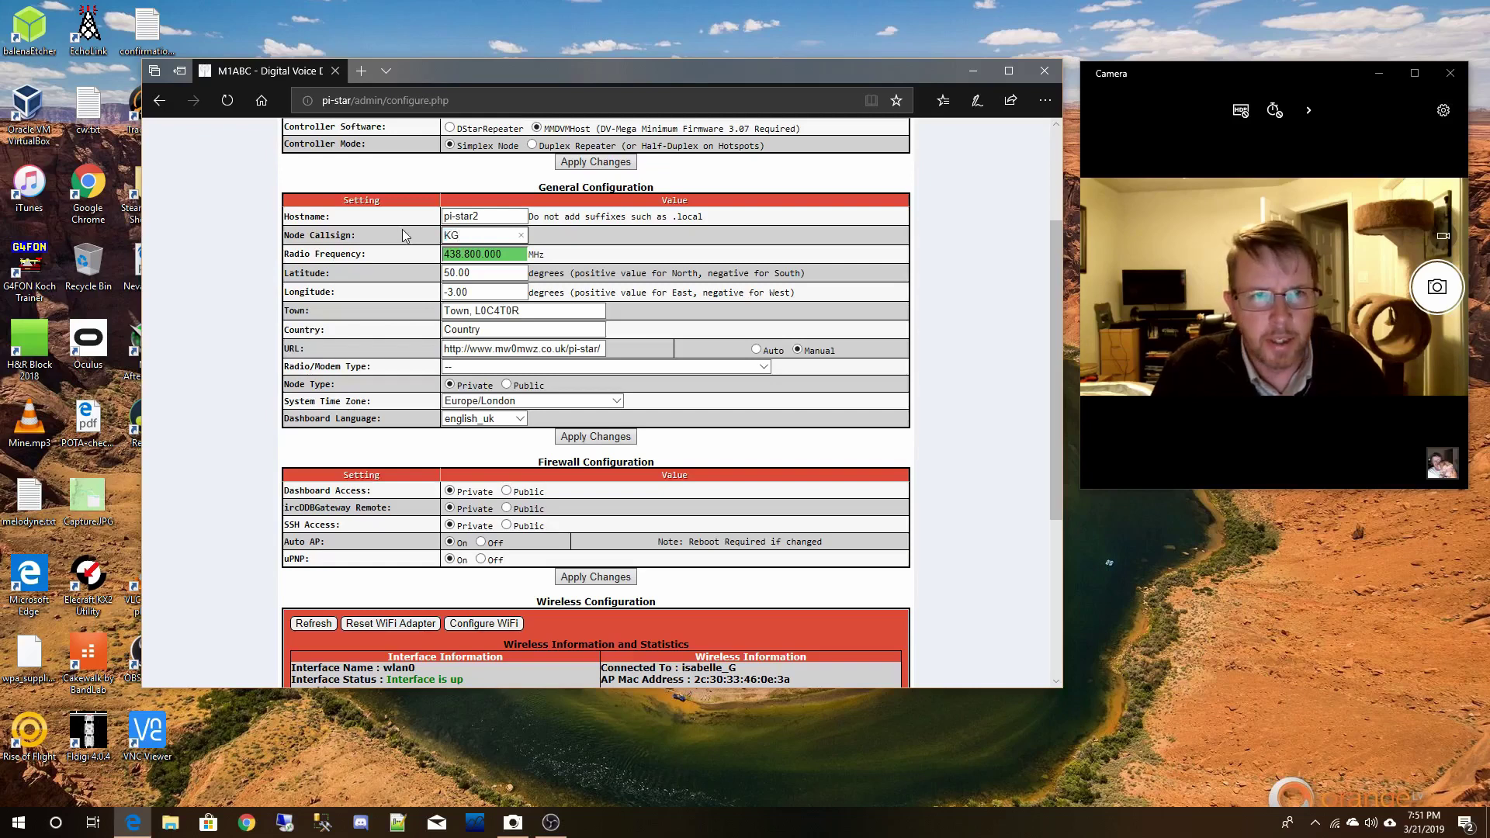
pyautogui.write('5')
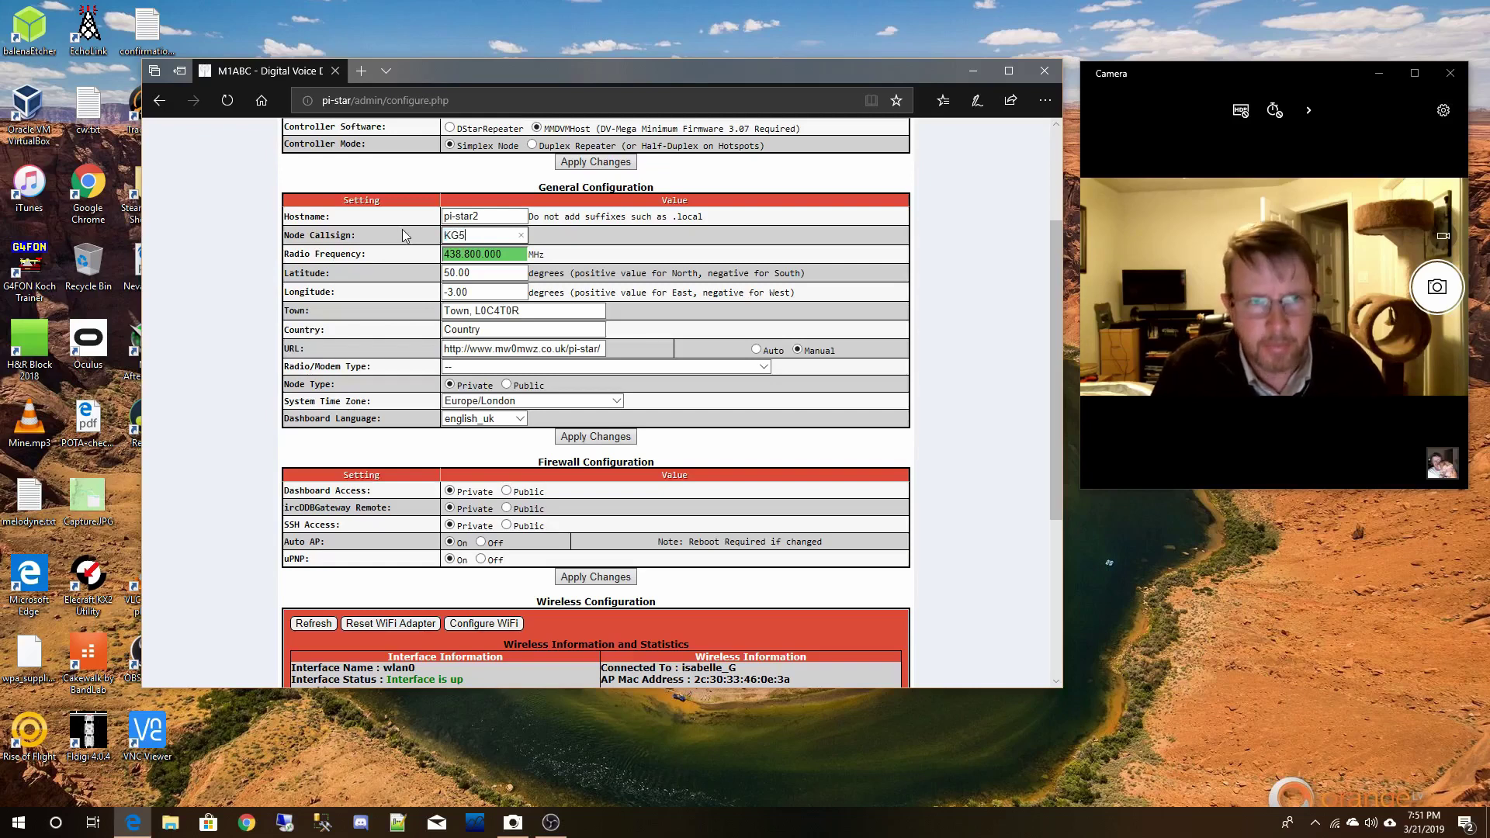
pyautogui.write('OCW')
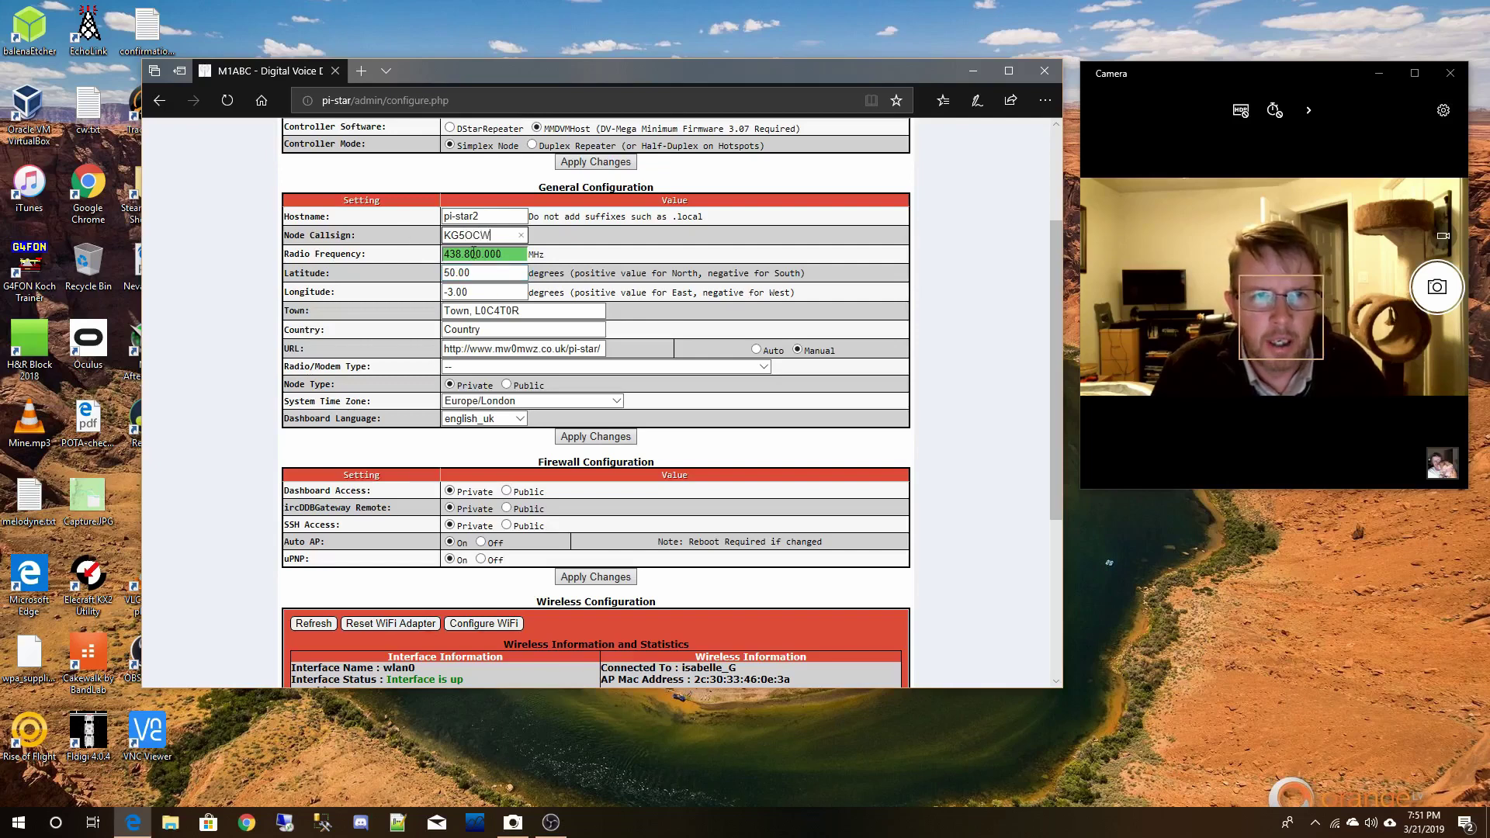
# Step: Set the town to "Los Lunas DM64pt" and the country to USA in the General Configuration
pyautogui.click(509, 254)
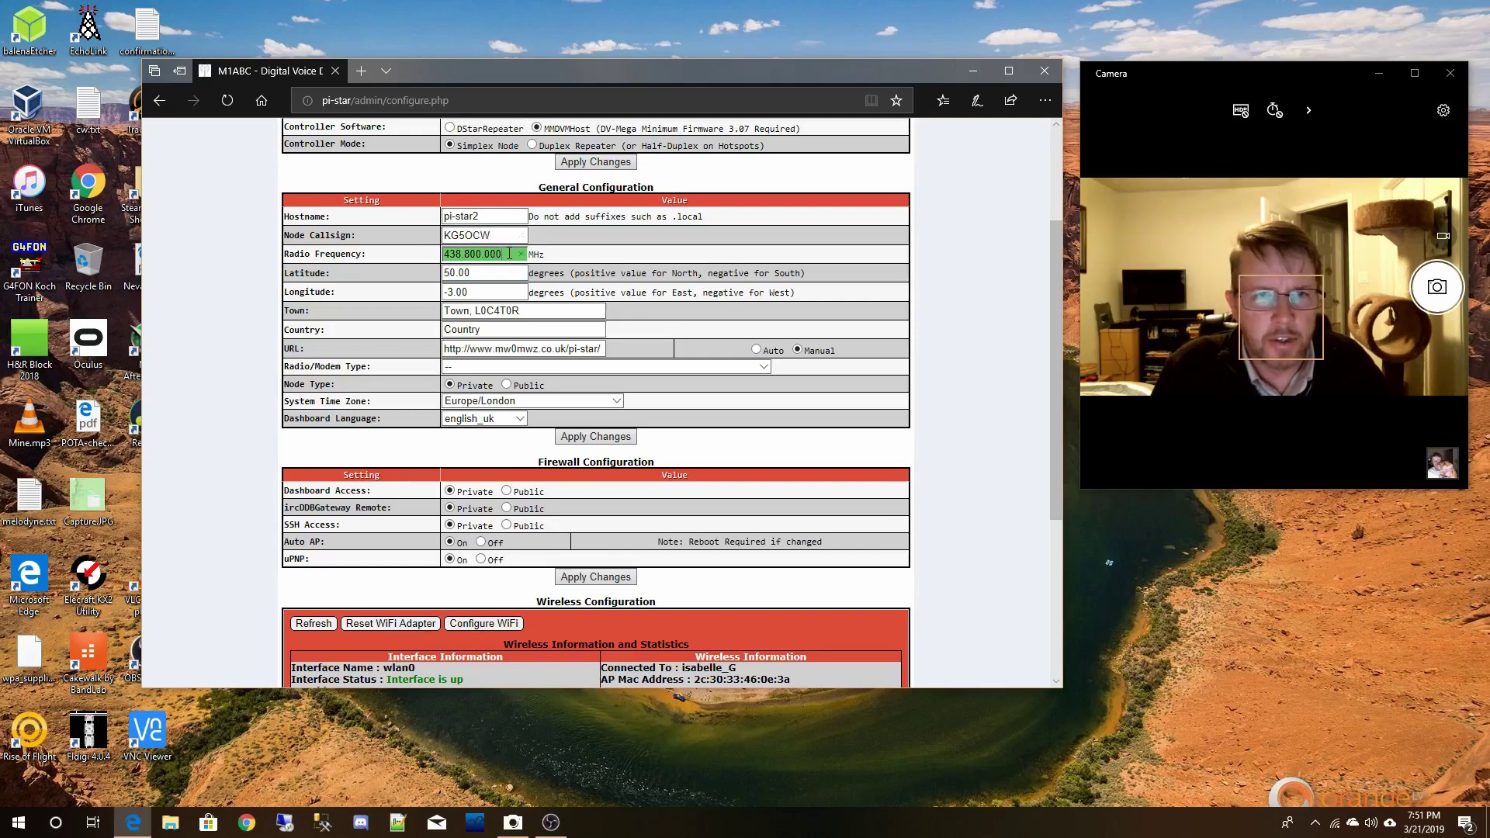
pyautogui.scroll(3, 509, 254)
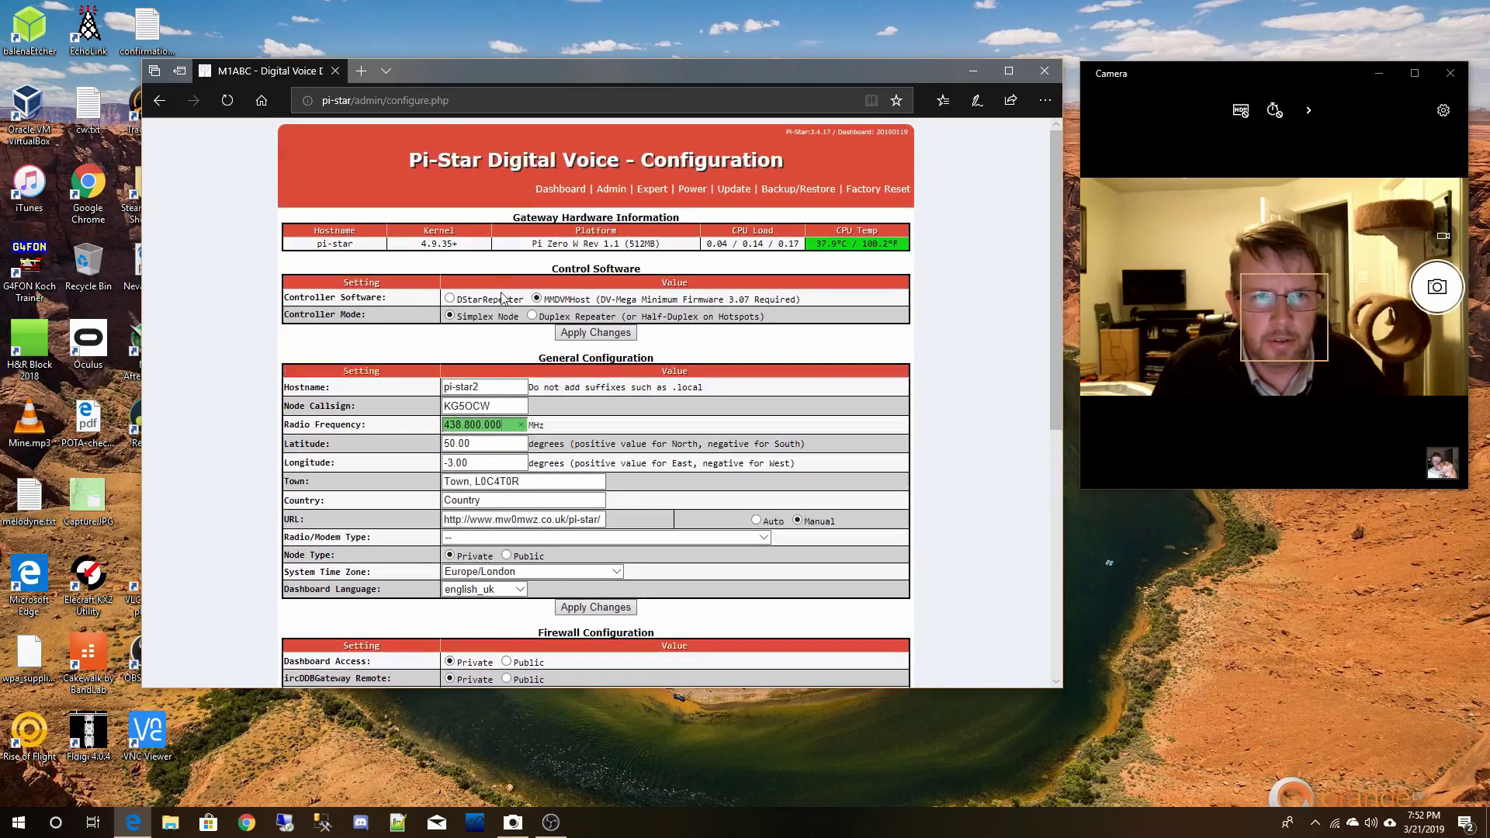
pyautogui.scroll(-2, 527, 380)
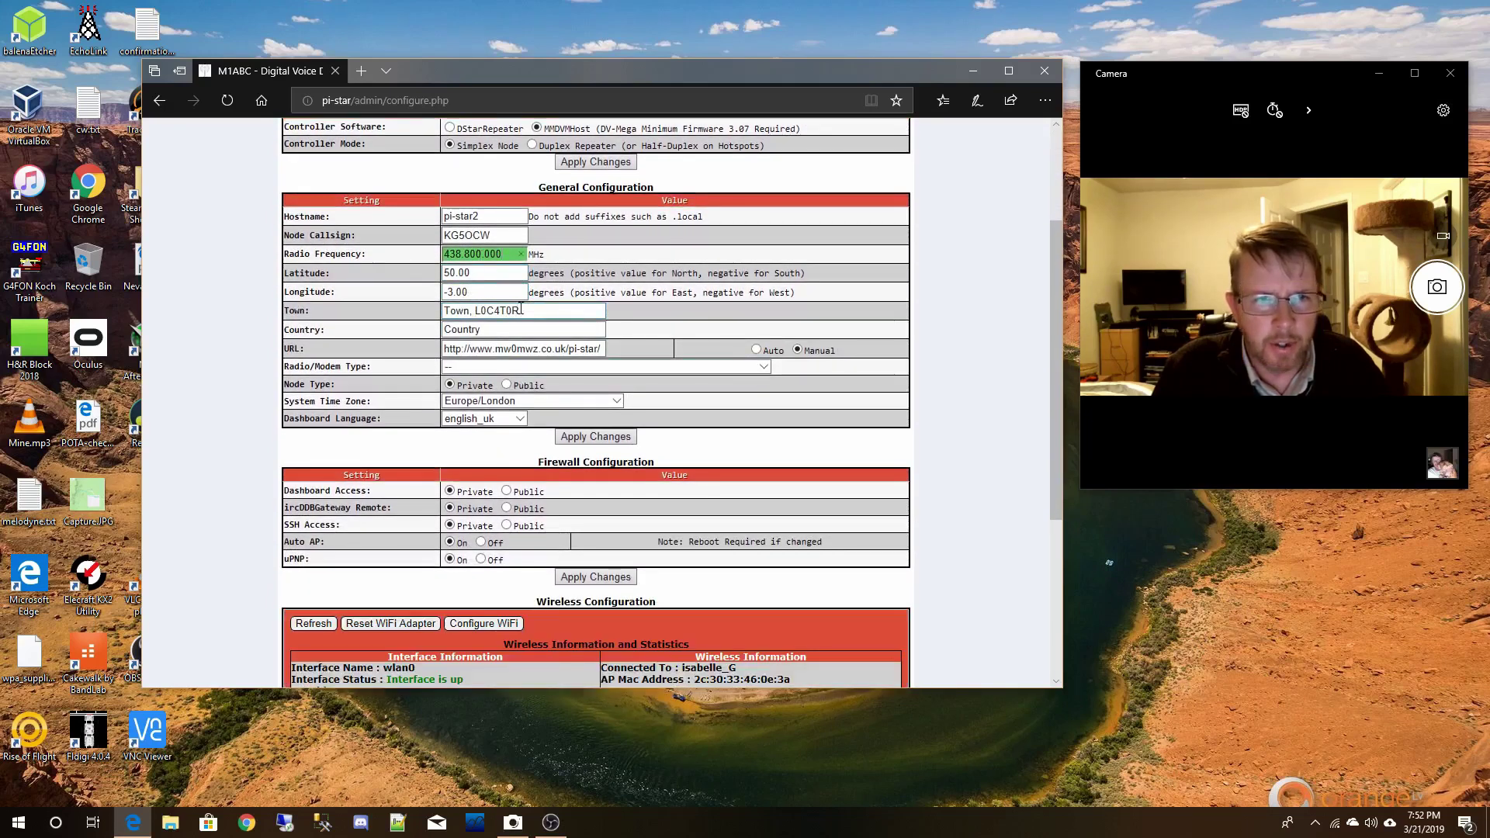
pyautogui.moveTo(520, 308); pyautogui.dragTo(402, 313)
pyautogui.write('Lo')
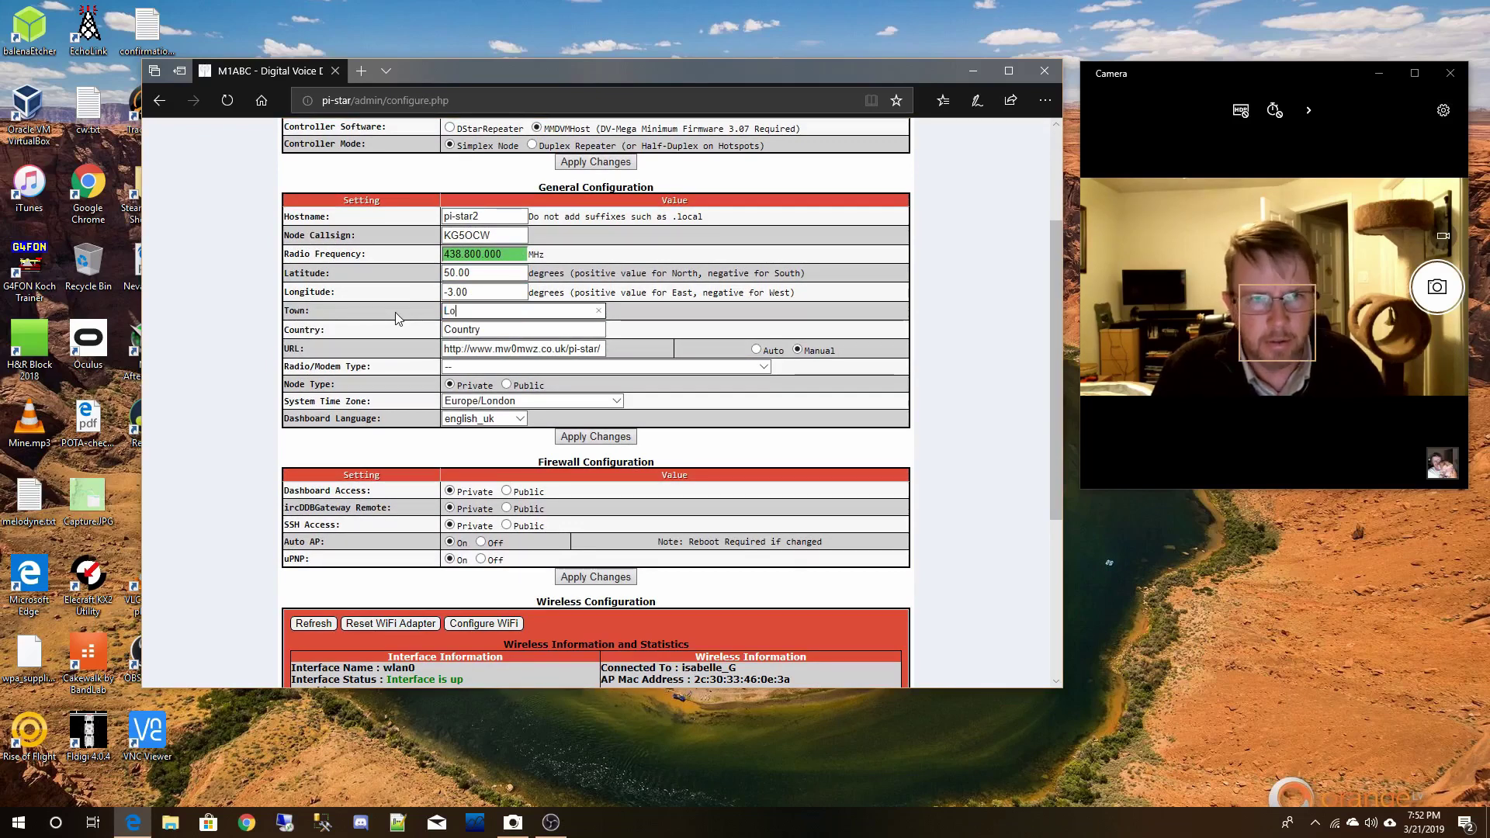
pyautogui.write('st unas')
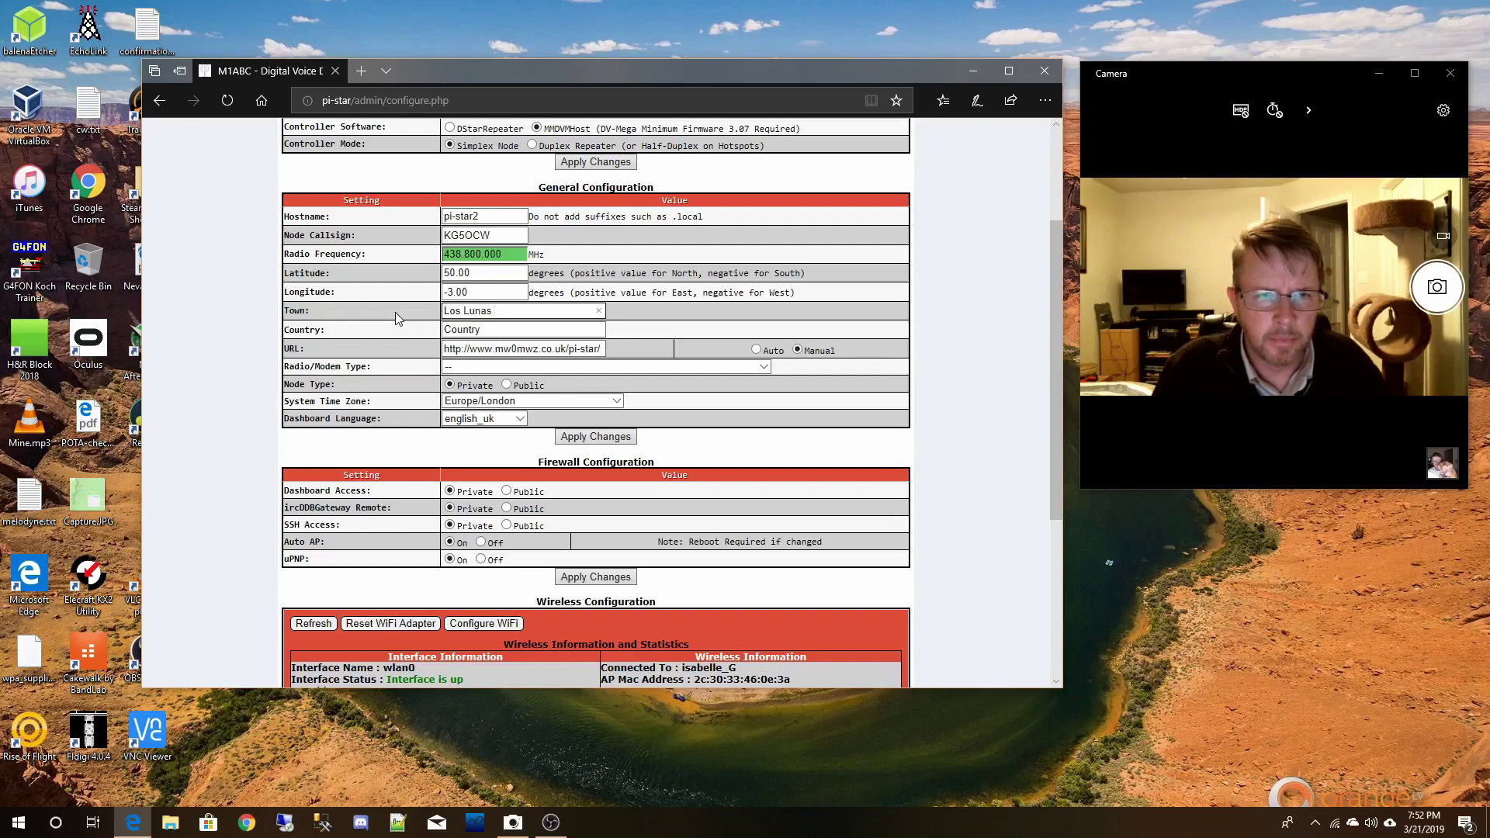
pyautogui.write(' DM64pt')
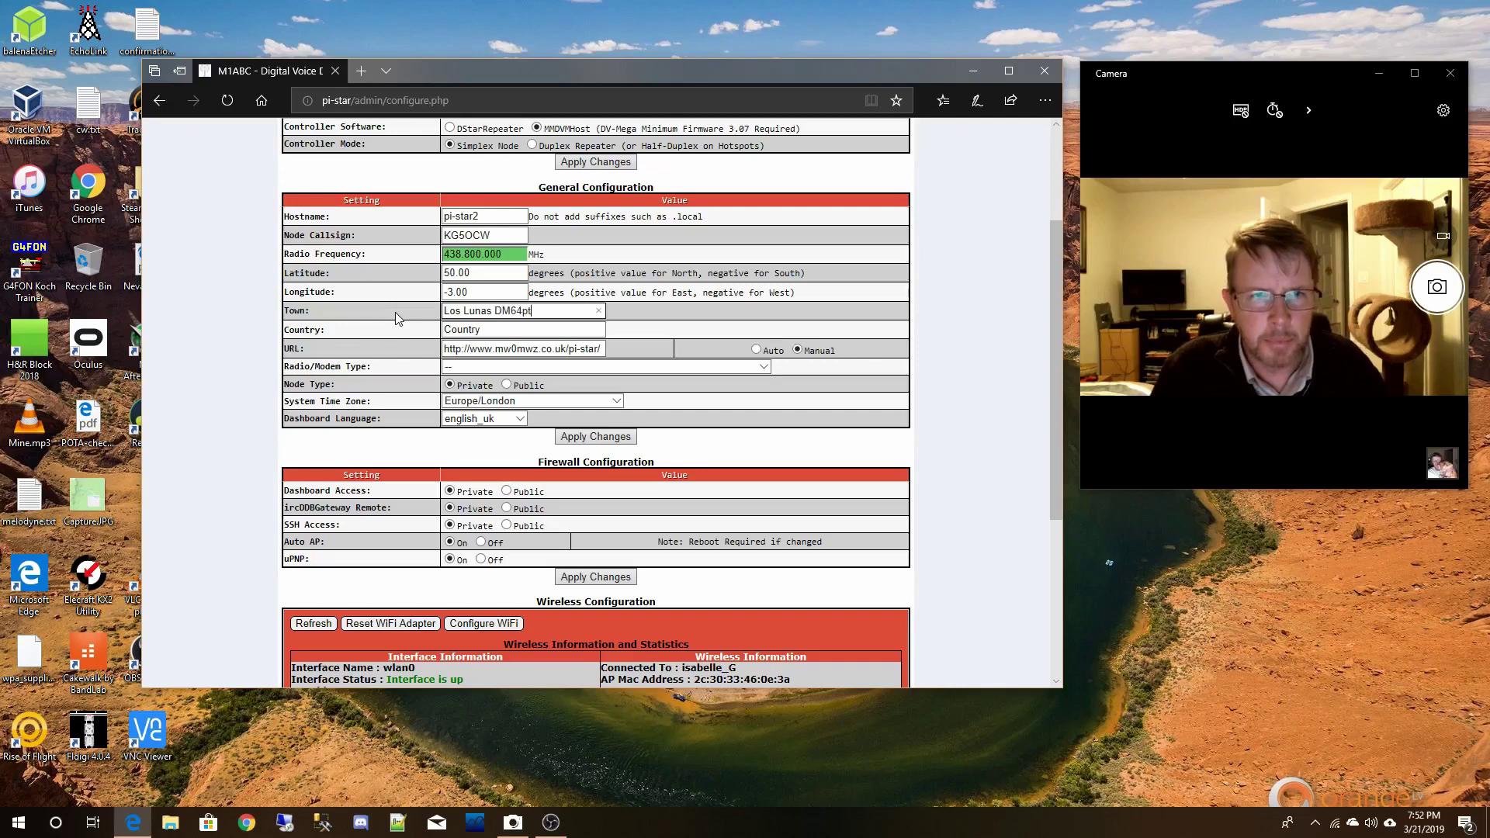
pyautogui.press('Tab')
pyautogui.write('USA')
pyautogui.click(469, 349)
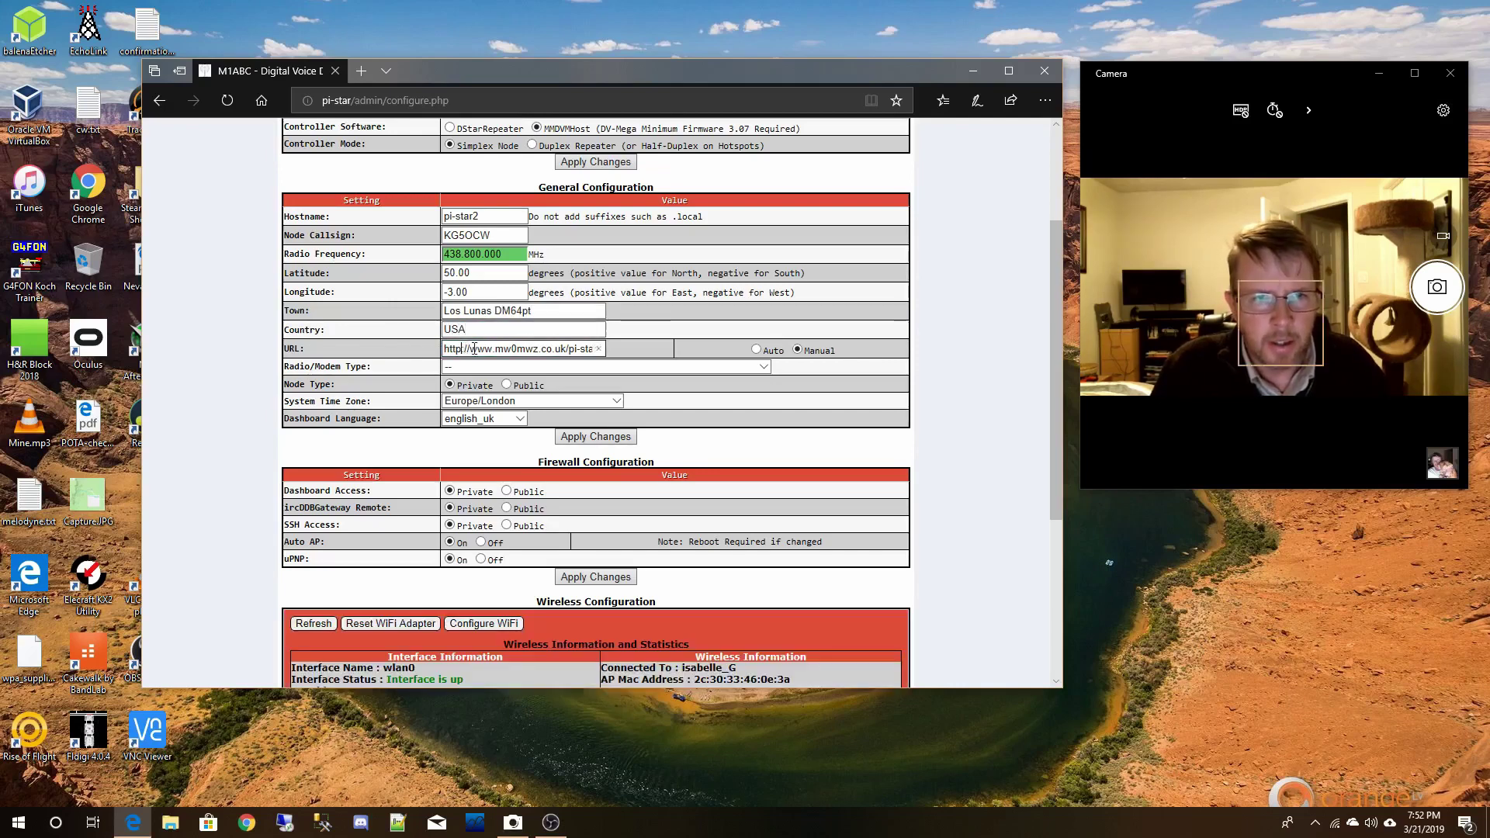
pyautogui.moveTo(468, 348); pyautogui.dragTo(616, 351)
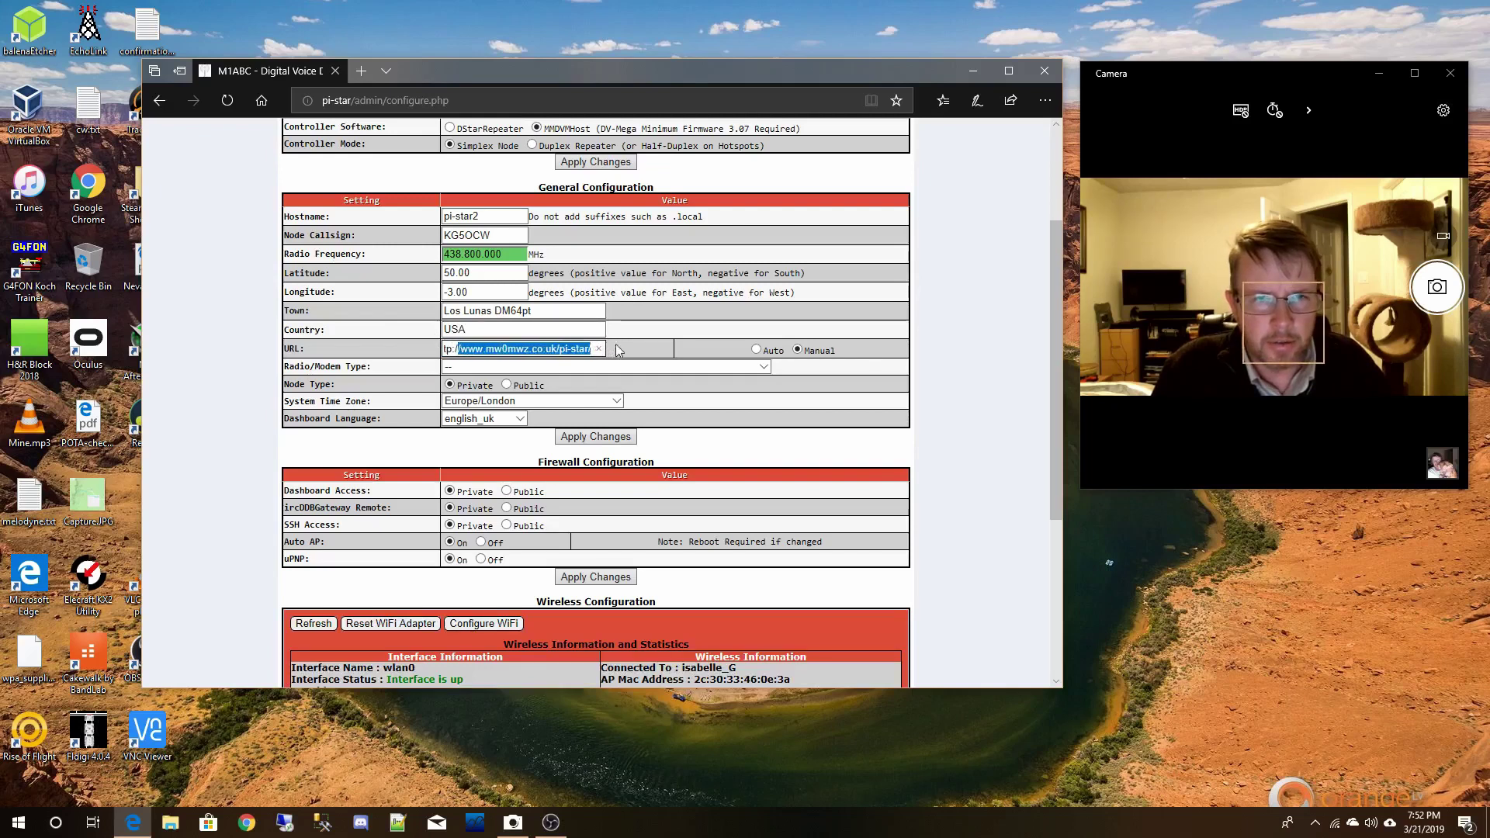
pyautogui.press('BackSpace')
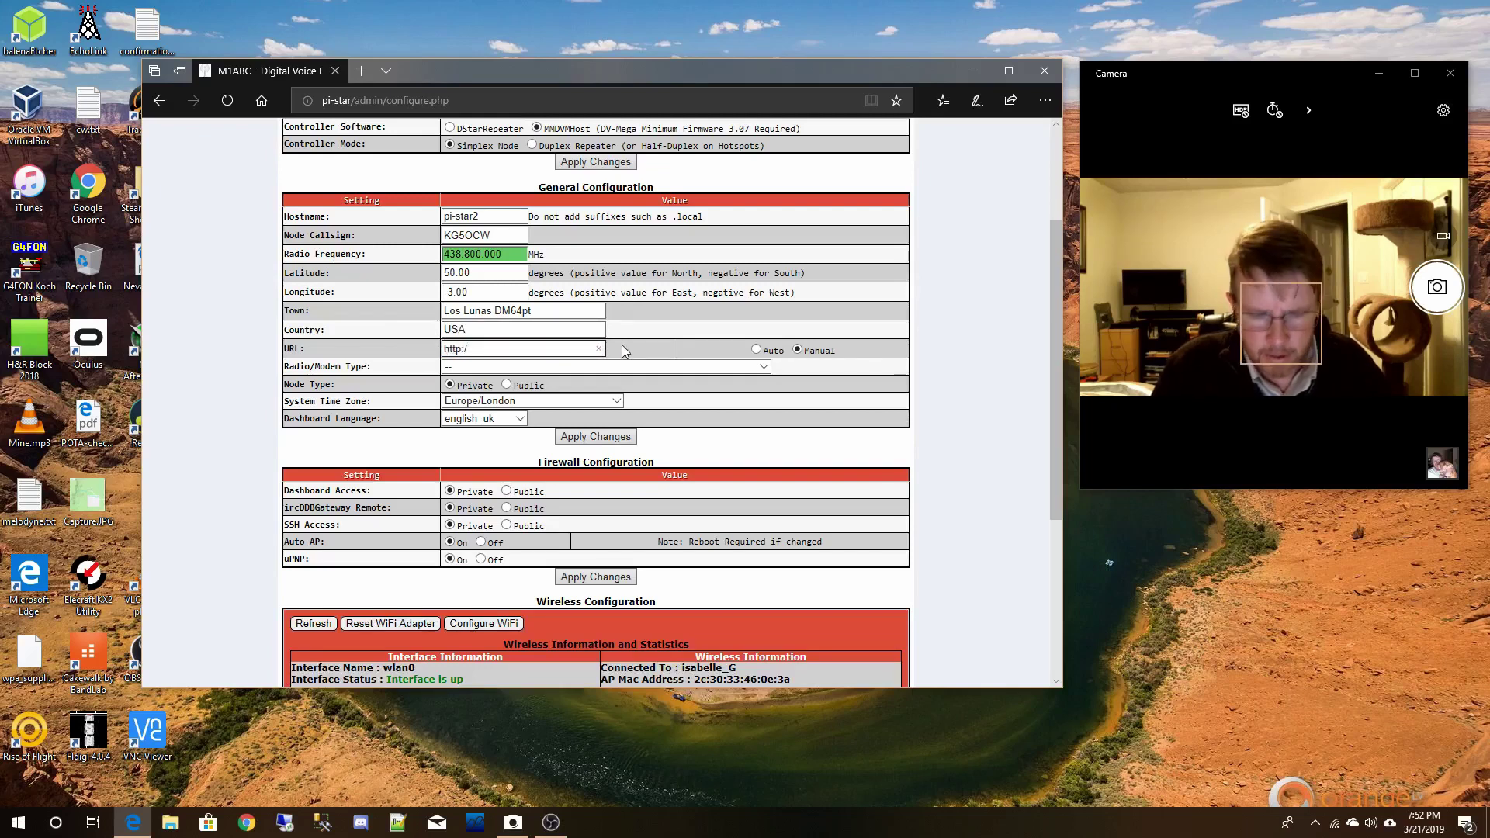
pyautogui.write('/qr')
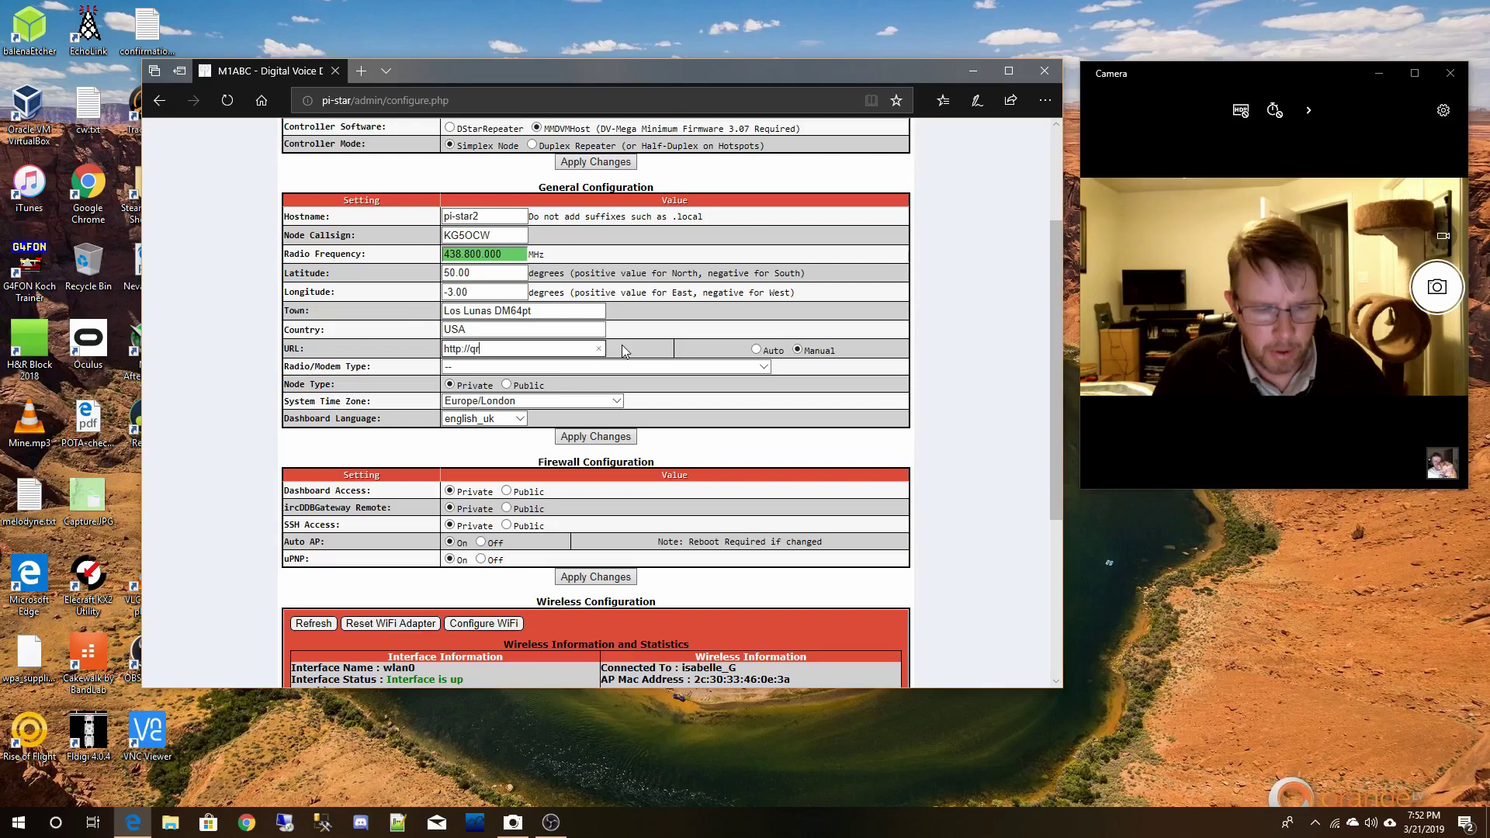
pyautogui.write('z.com/db/')
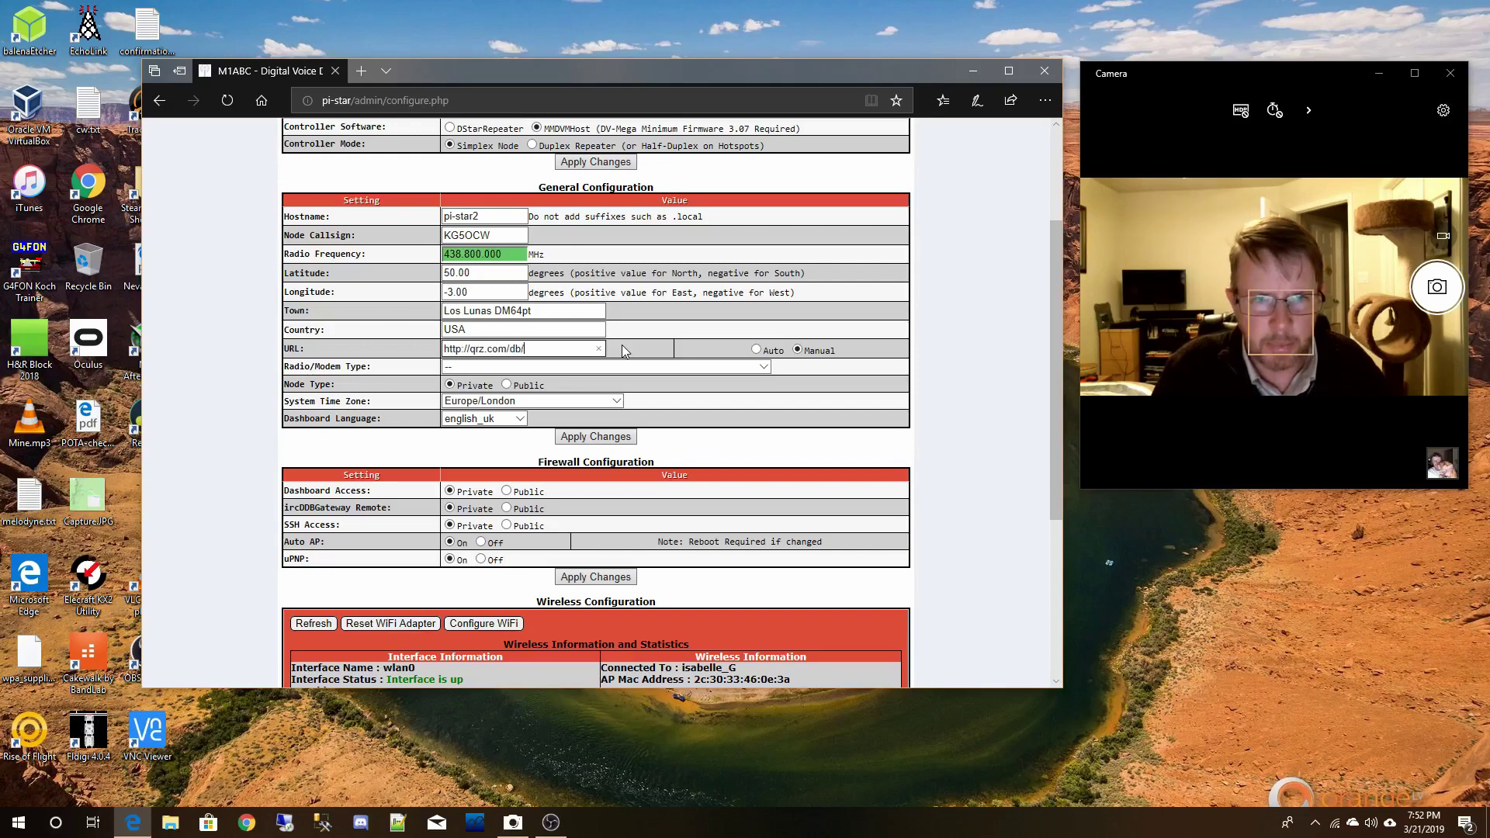
pyautogui.write('KG')
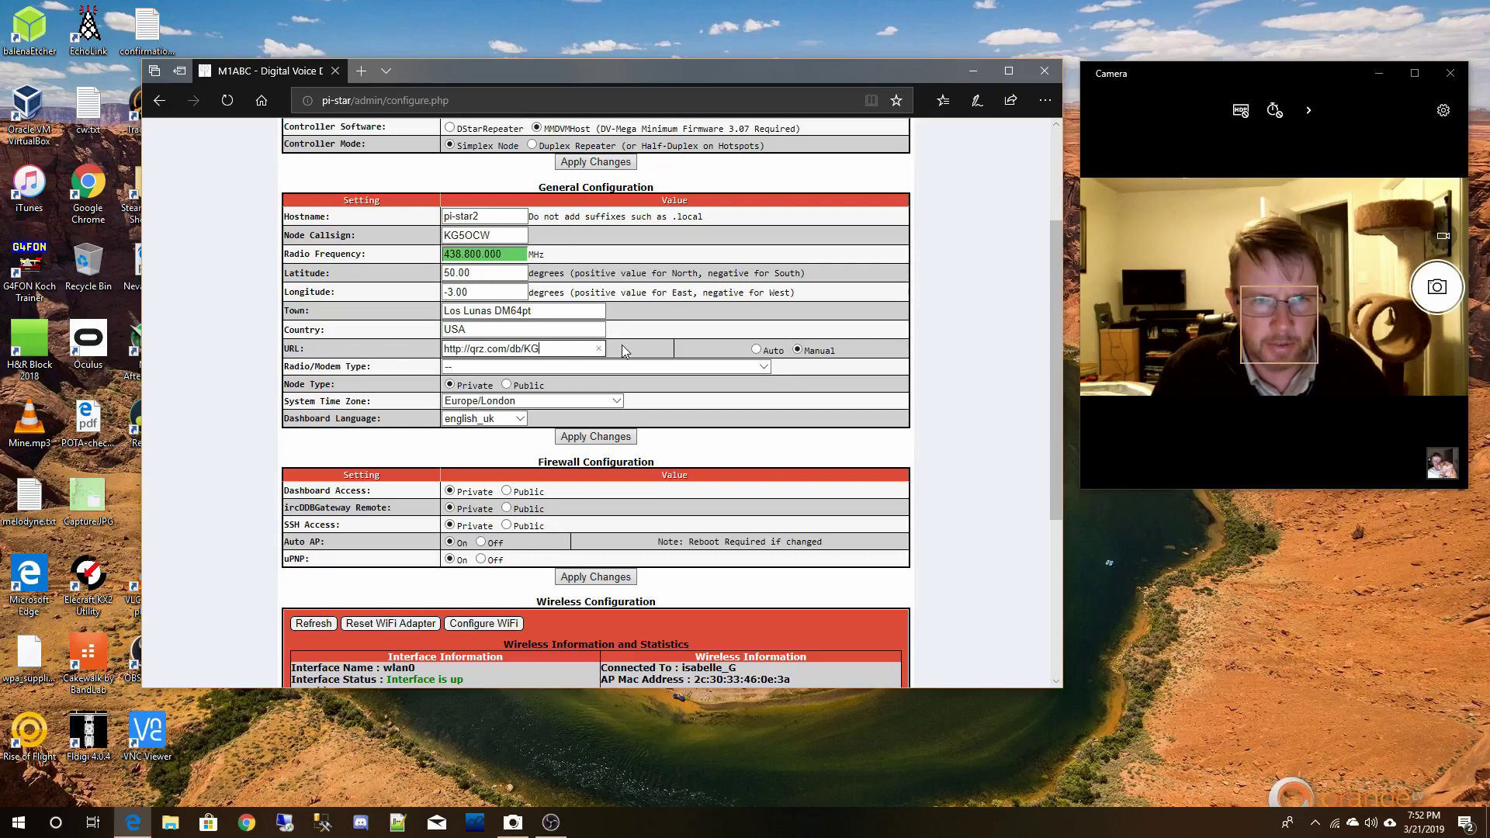
pyautogui.write('5OCW')
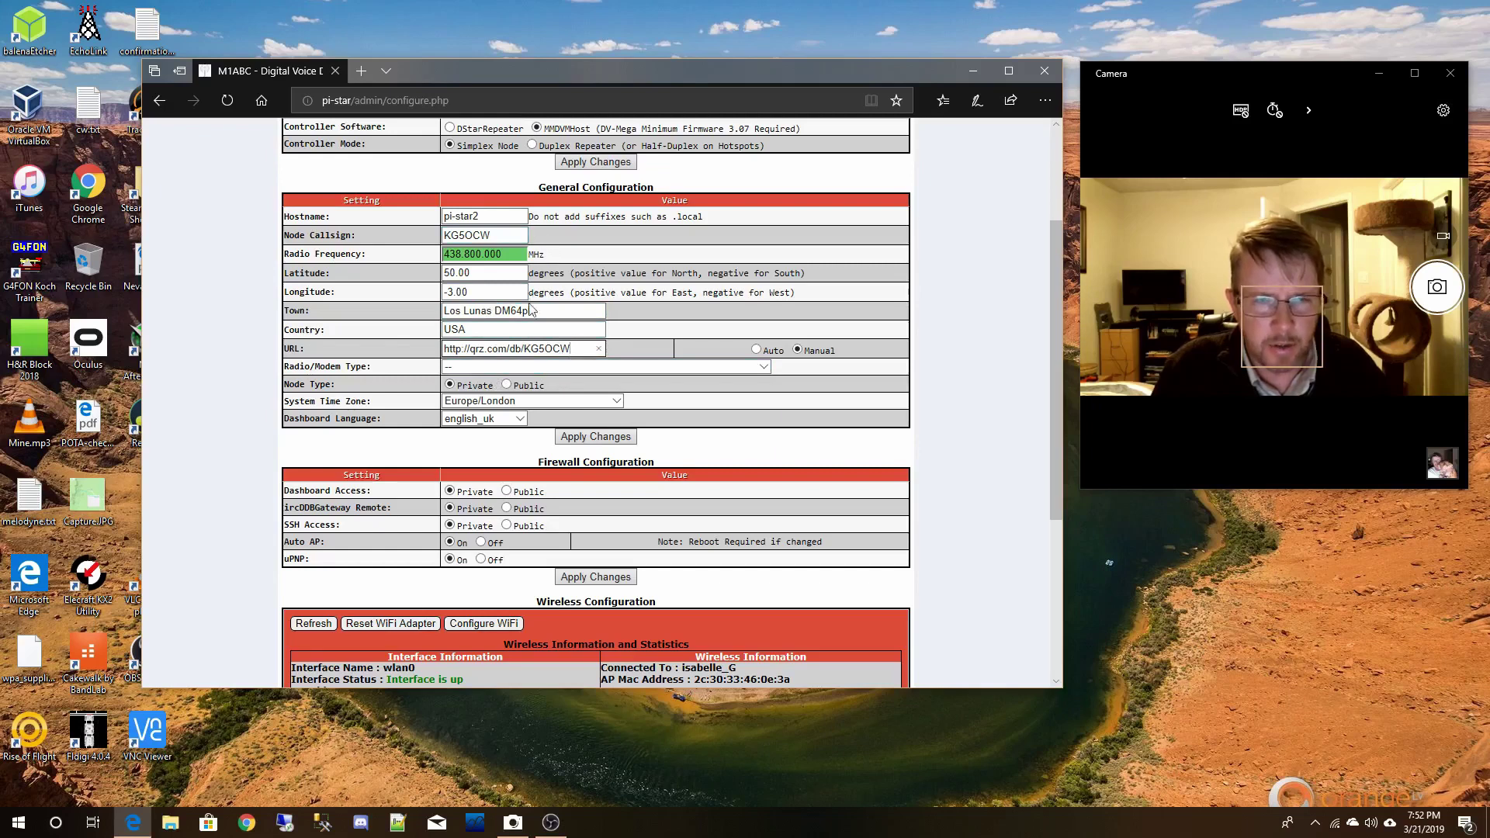
# Step: Set the system time zone to America/Denver and the dashboard language to english_us
pyautogui.click(512, 401)
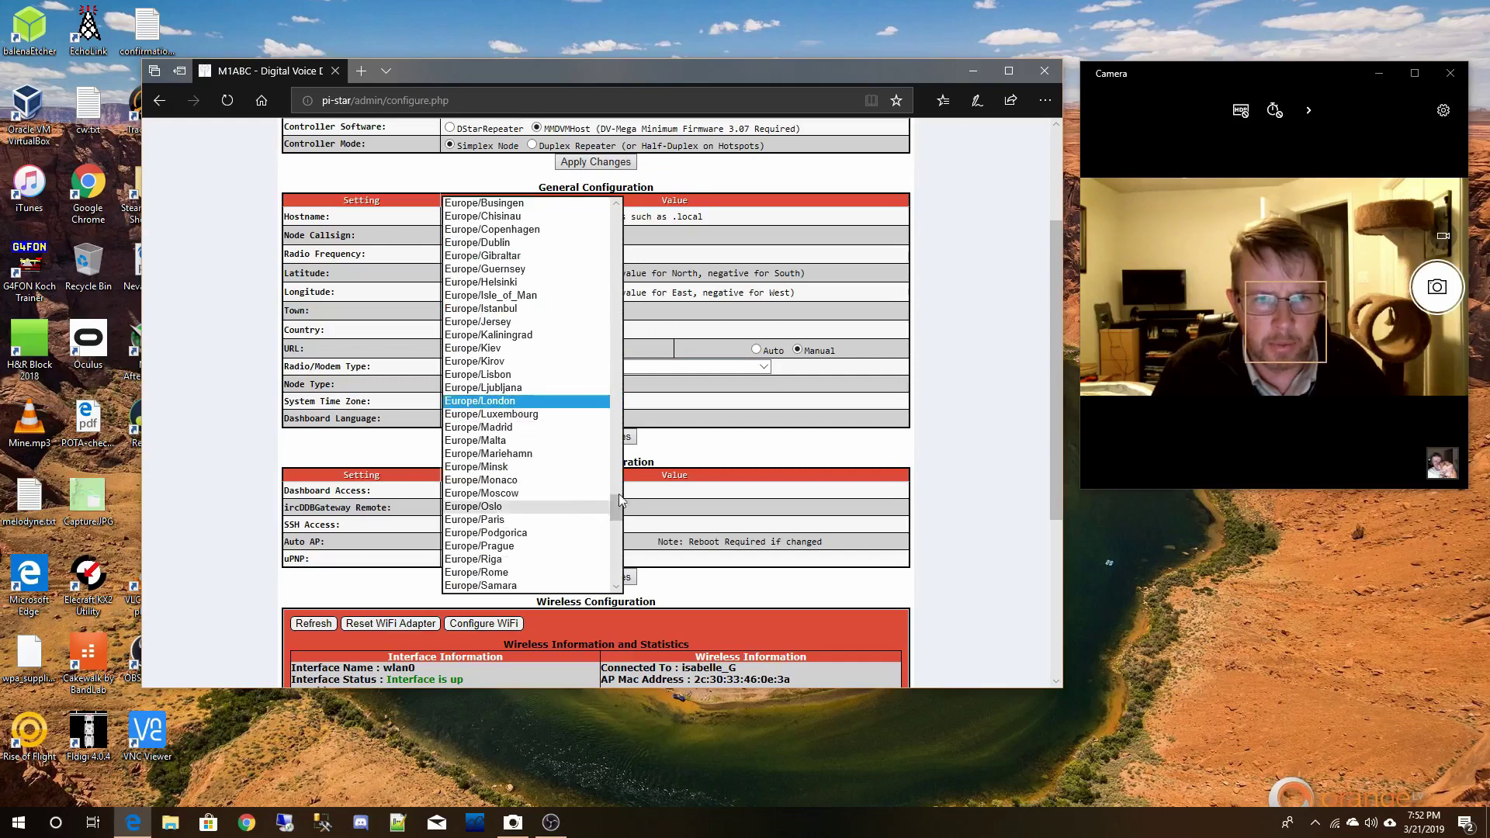
pyautogui.moveTo(617, 506); pyautogui.dragTo(617, 300)
pyautogui.click(501, 225)
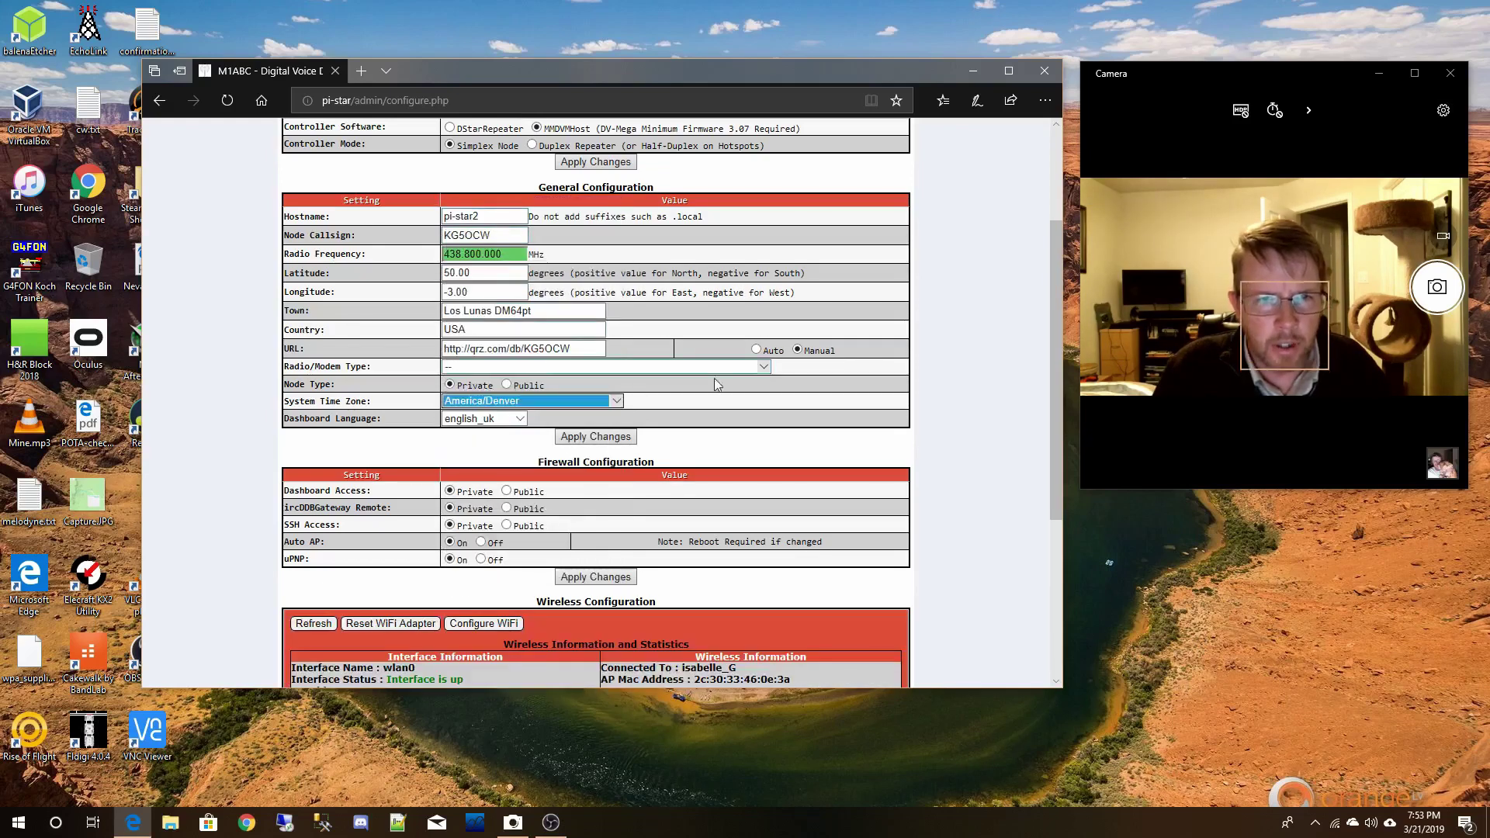
pyautogui.click(519, 419)
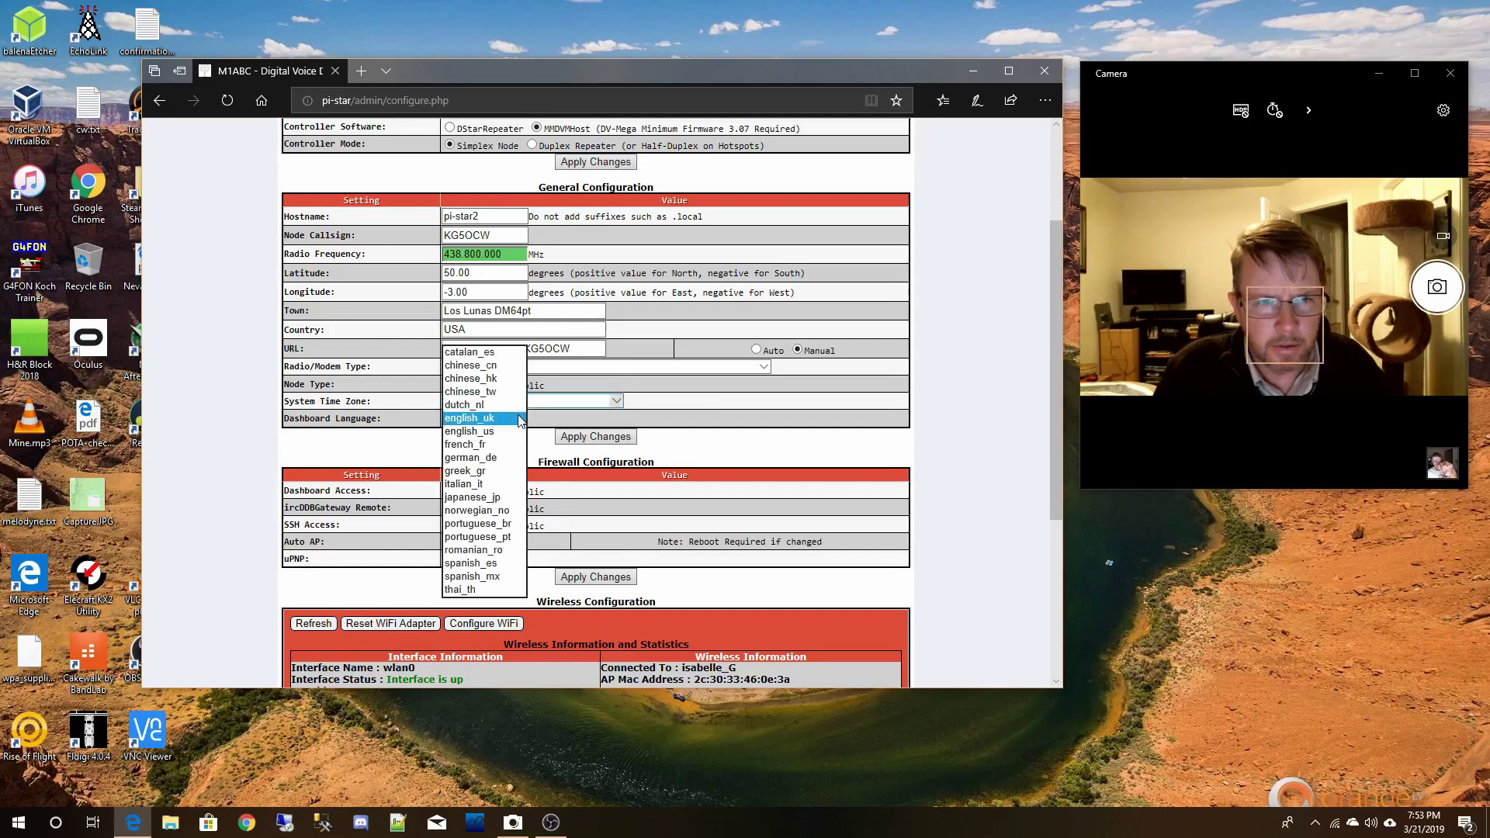
pyautogui.click(516, 430)
# Step: Review the remaining settings and the node callsign, and apply the General Configuration changes
pyautogui.scroll(-3, 702, 446)
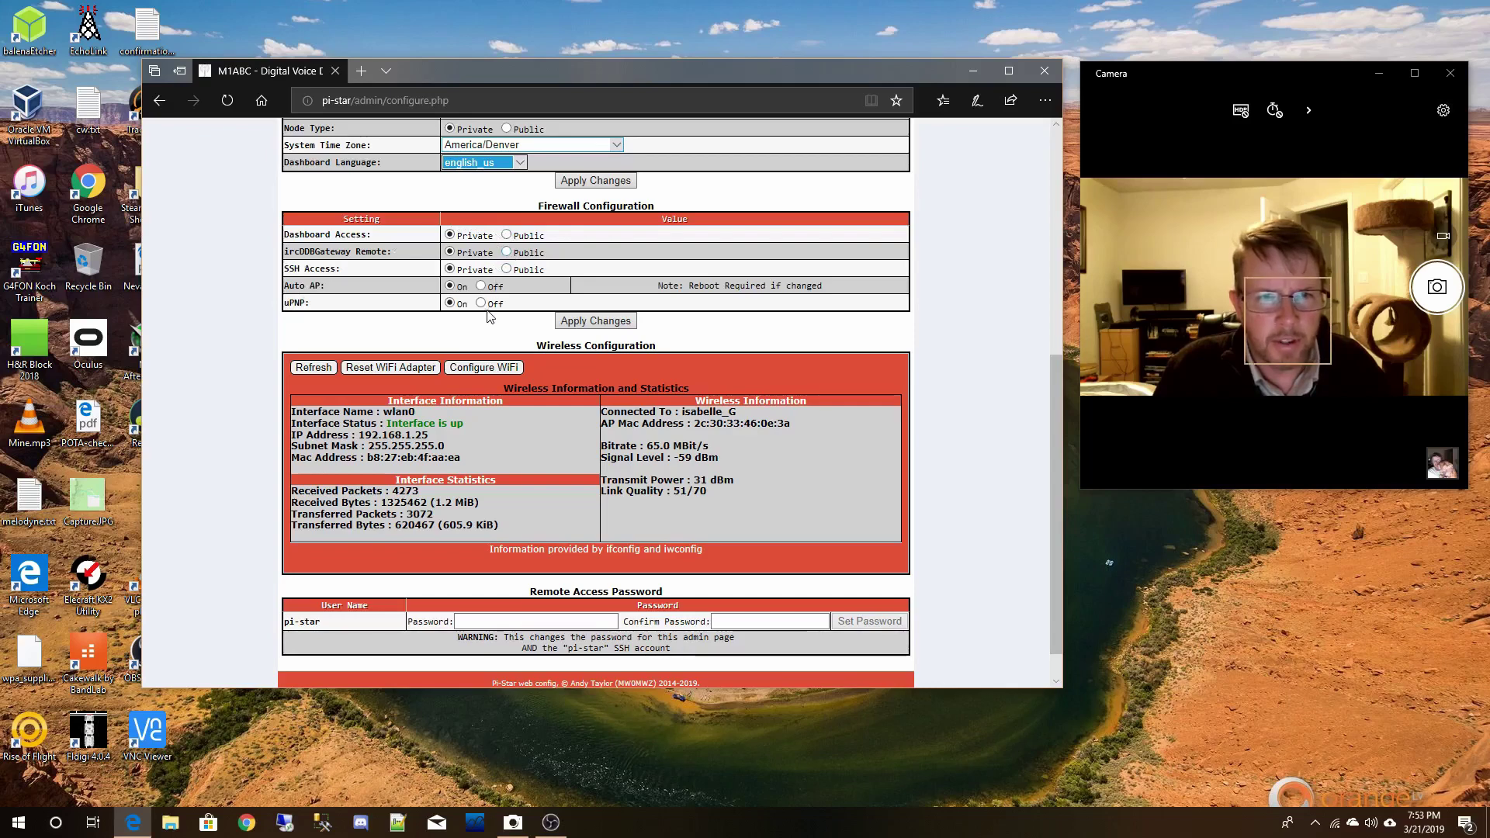
pyautogui.moveTo(1054, 395); pyautogui.dragTo(1055, 249)
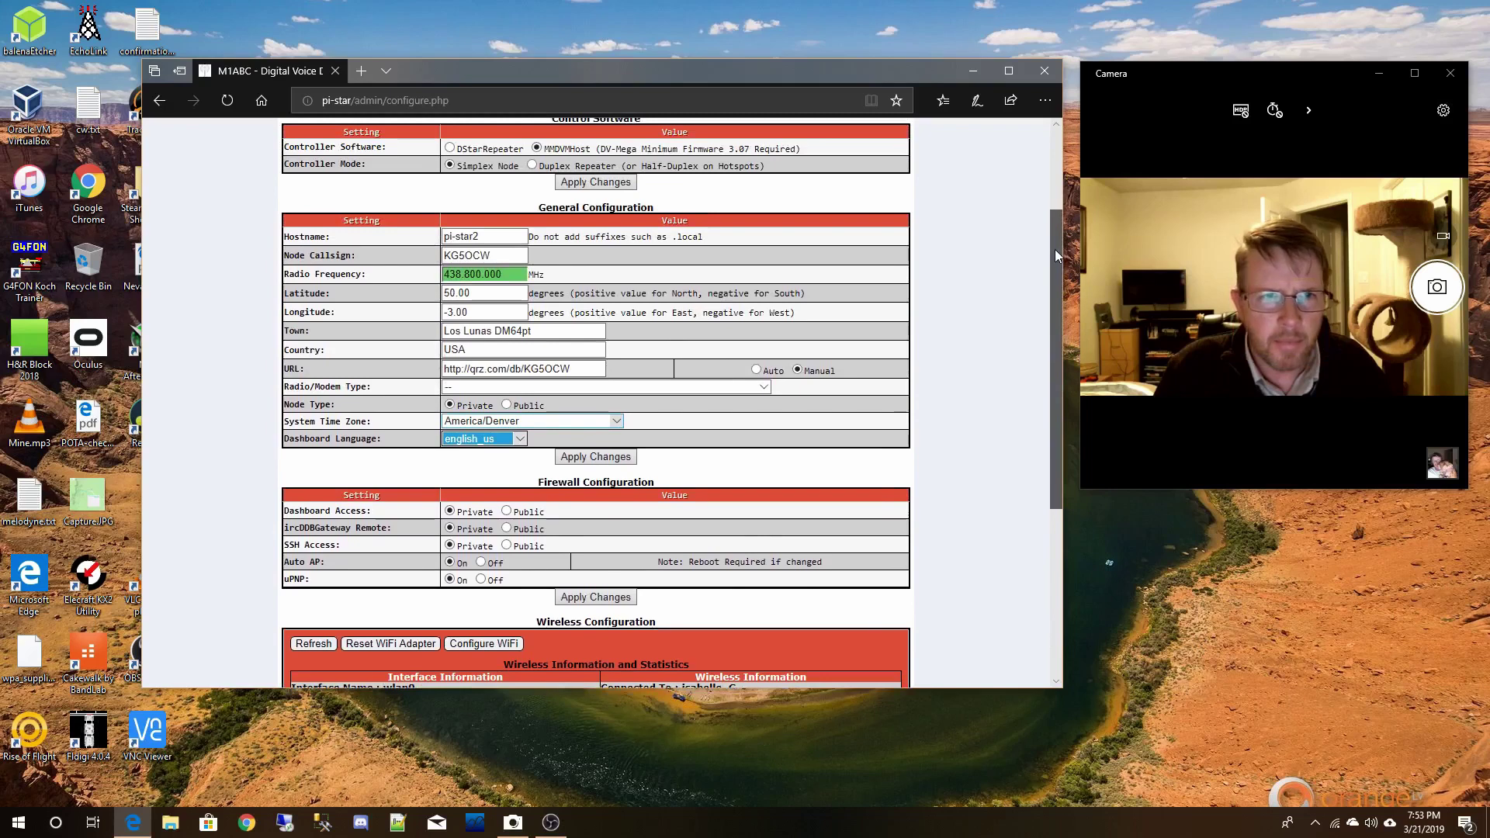
pyautogui.click(503, 255)
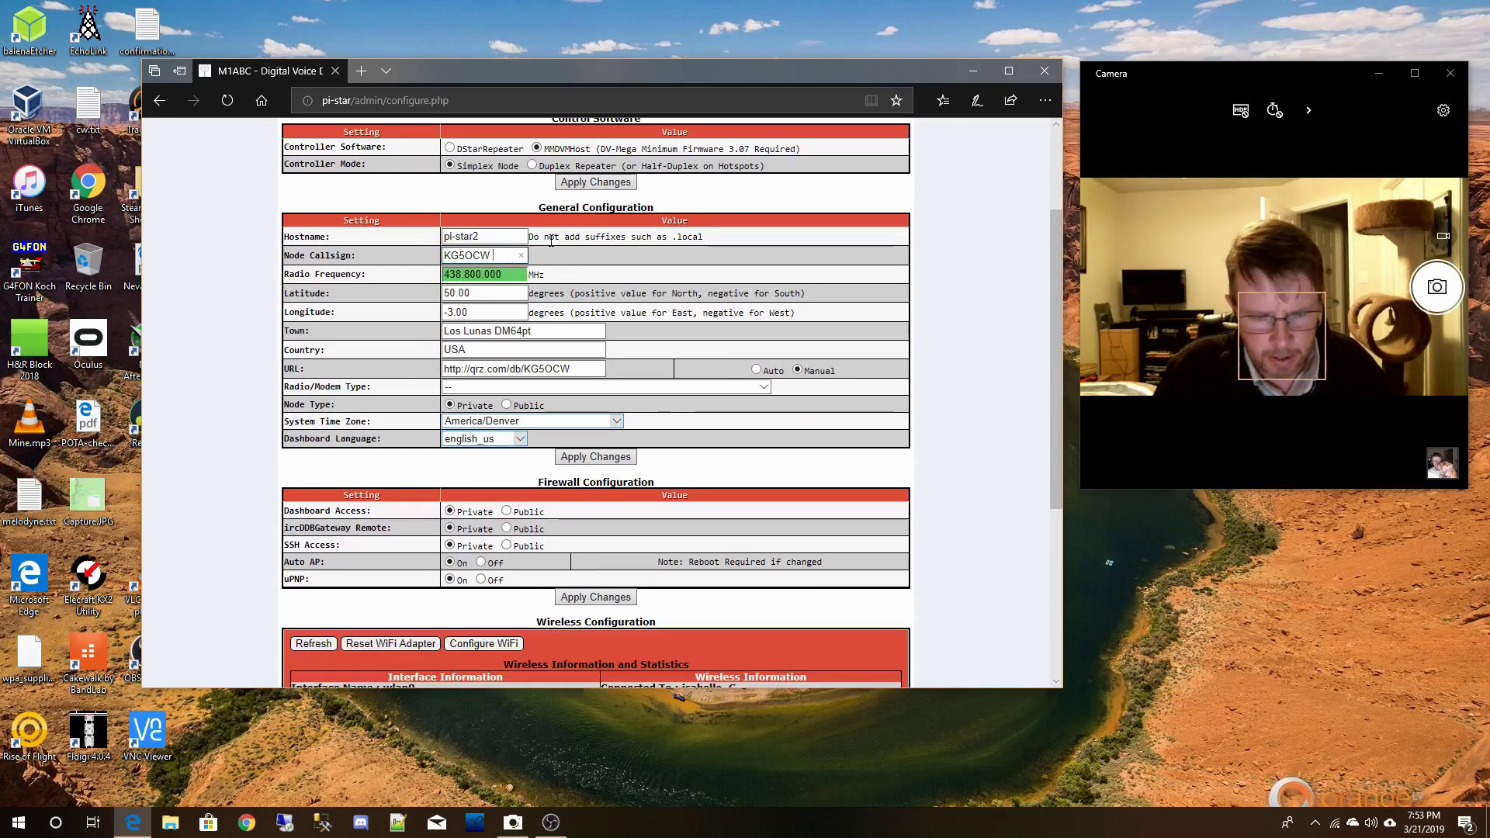
pyautogui.click(621, 460)
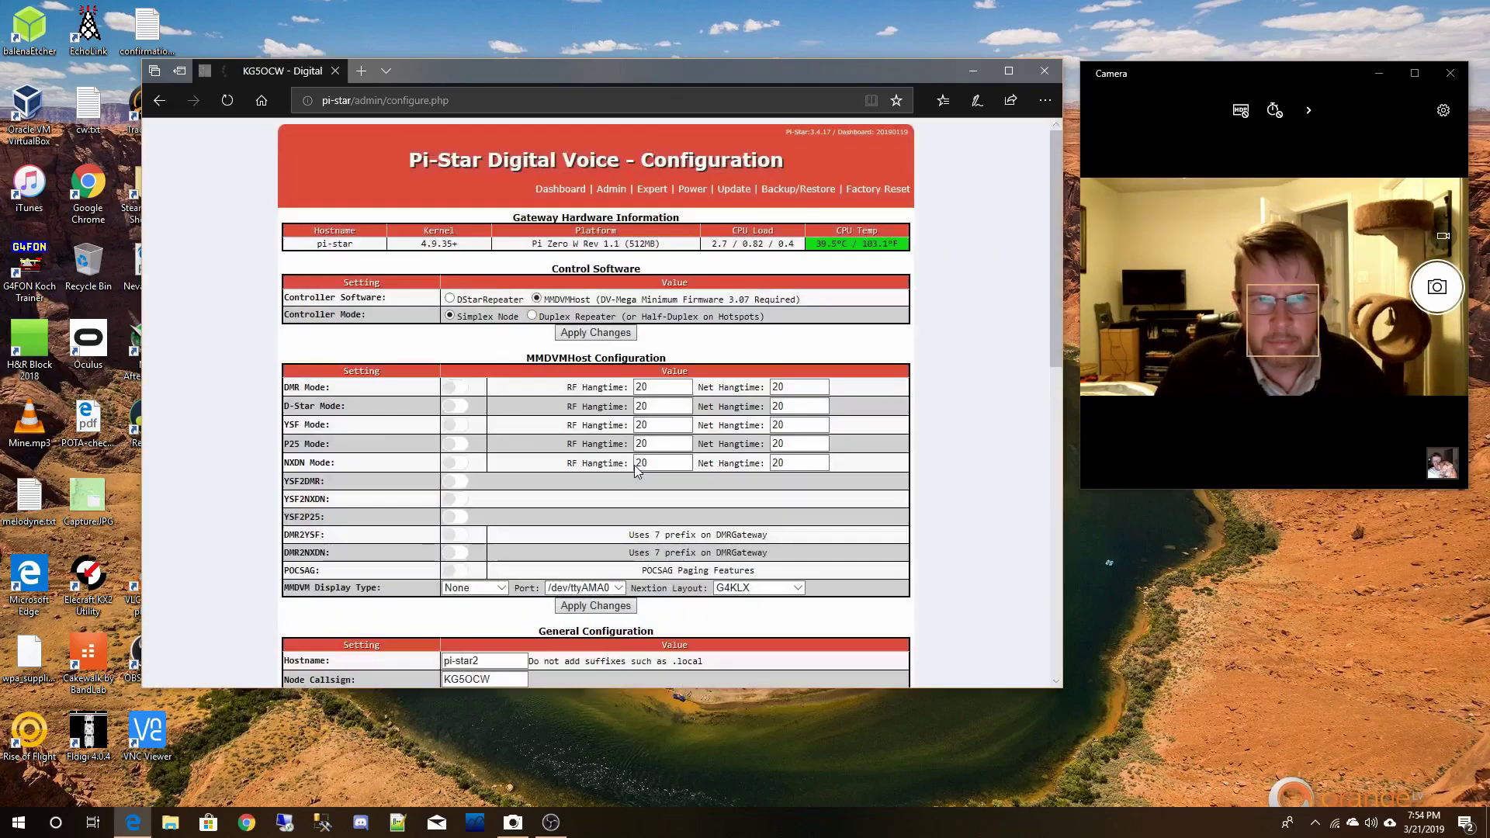
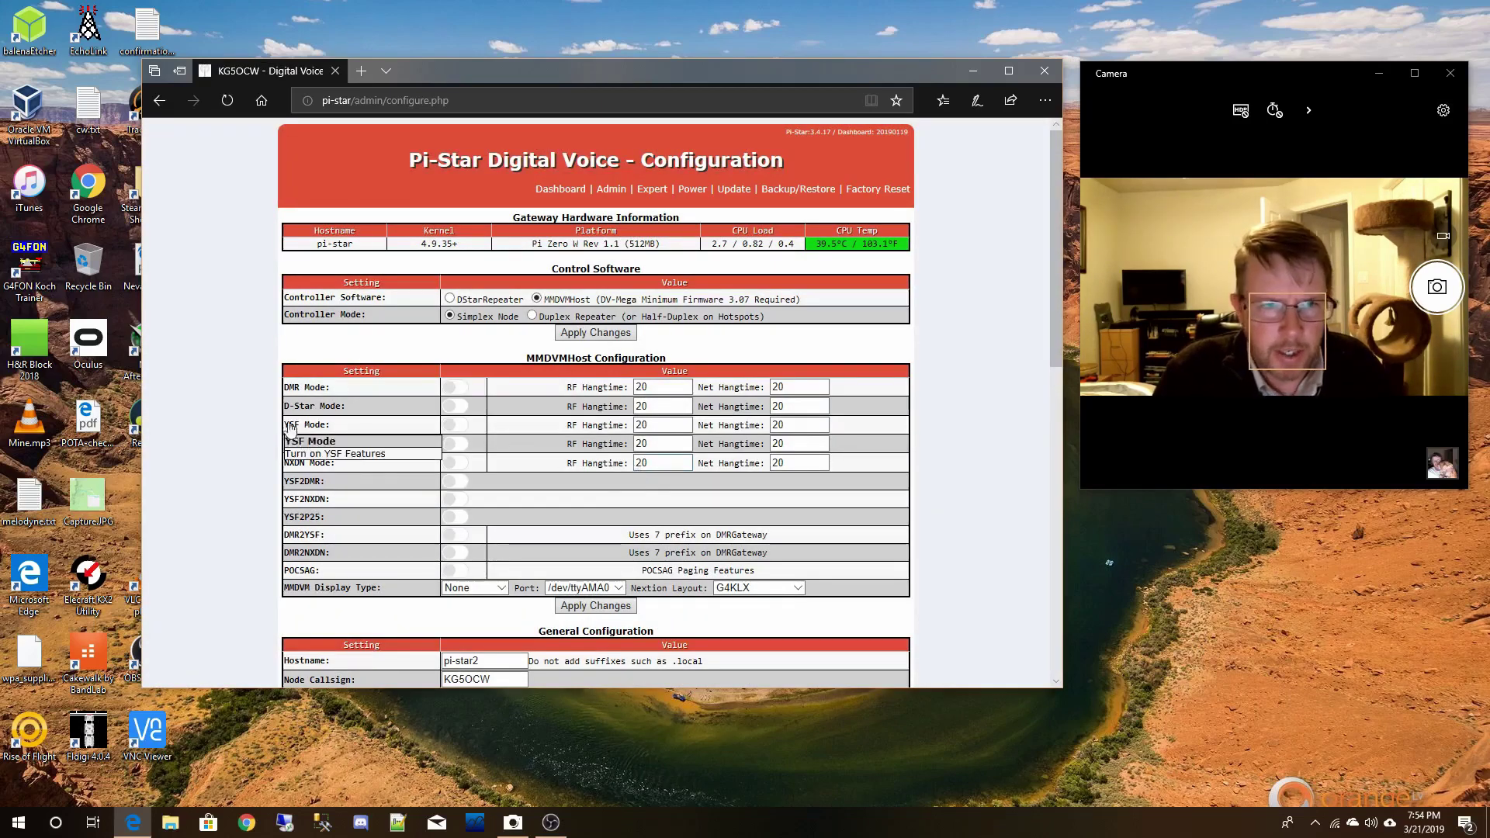
# Step: Enable D-Star Mode and set the MMDVM display type to OLED, applying the MMDVMHost changes
pyautogui.click(457, 406)
pyautogui.scroll(-1, 548, 357)
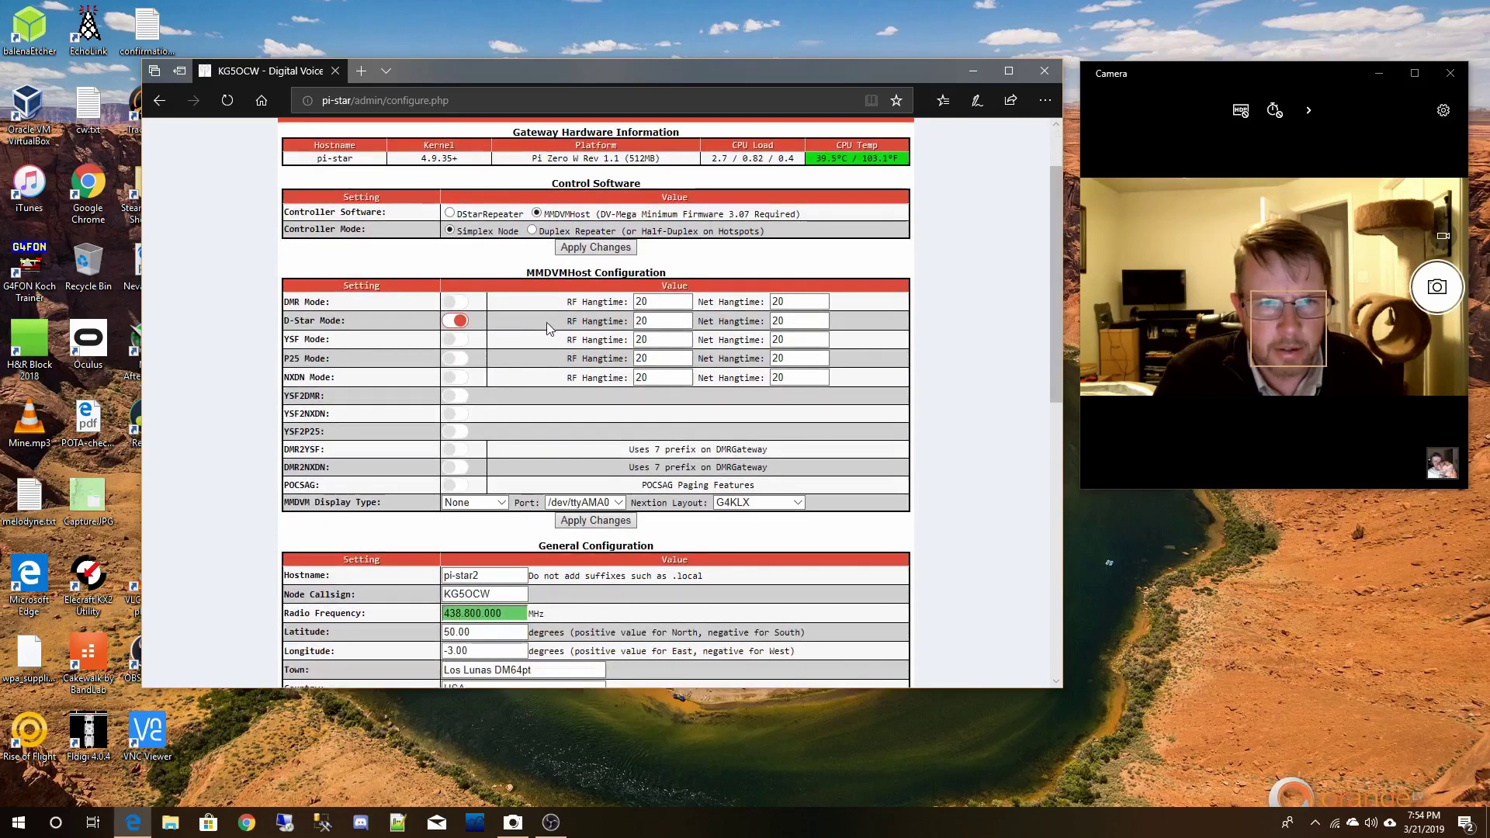
pyautogui.click(501, 504)
pyautogui.click(481, 520)
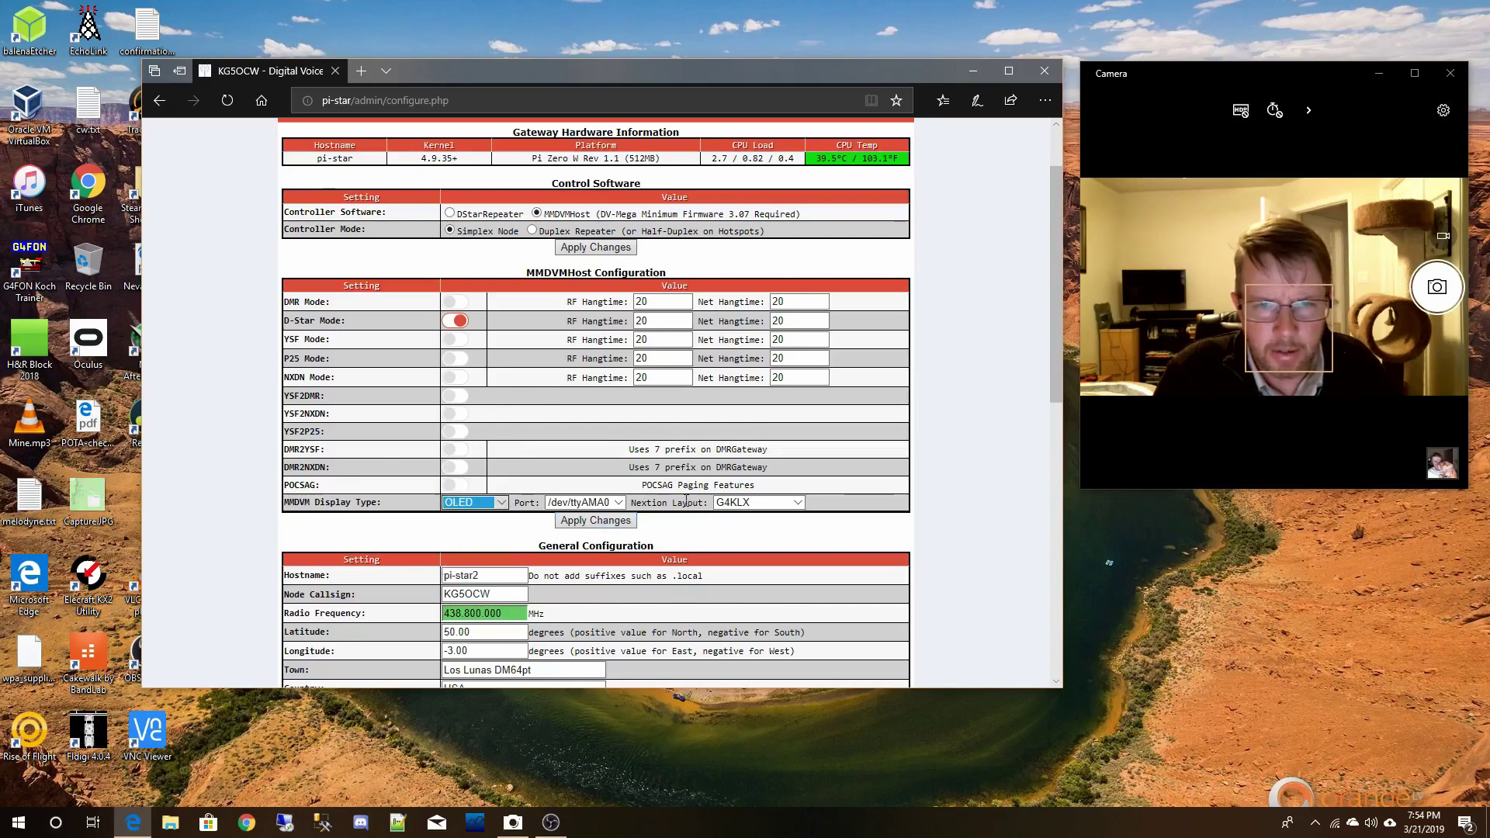
pyautogui.click(577, 525)
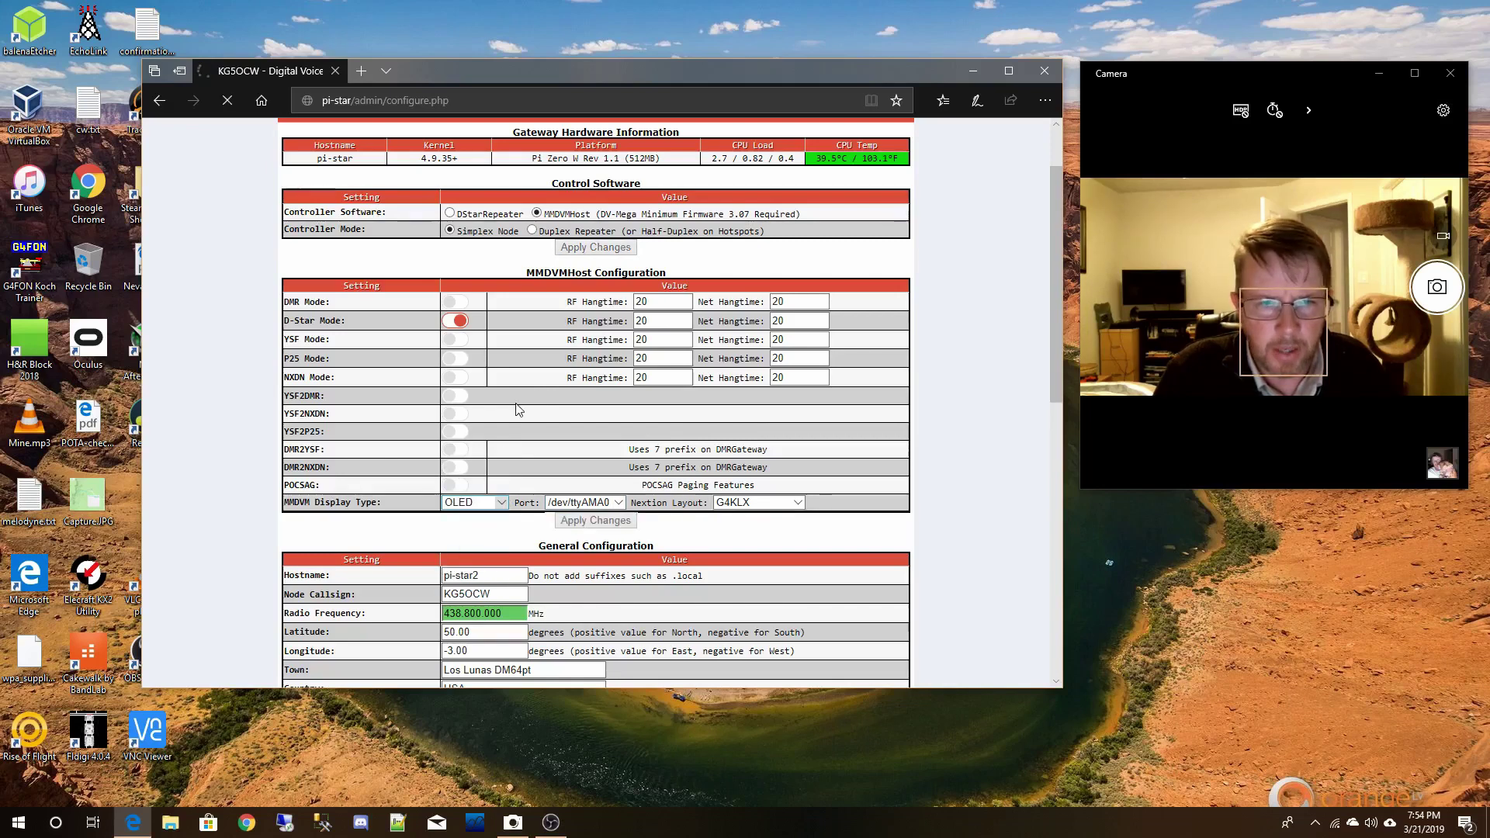
pyautogui.scroll(-3, 515, 403)
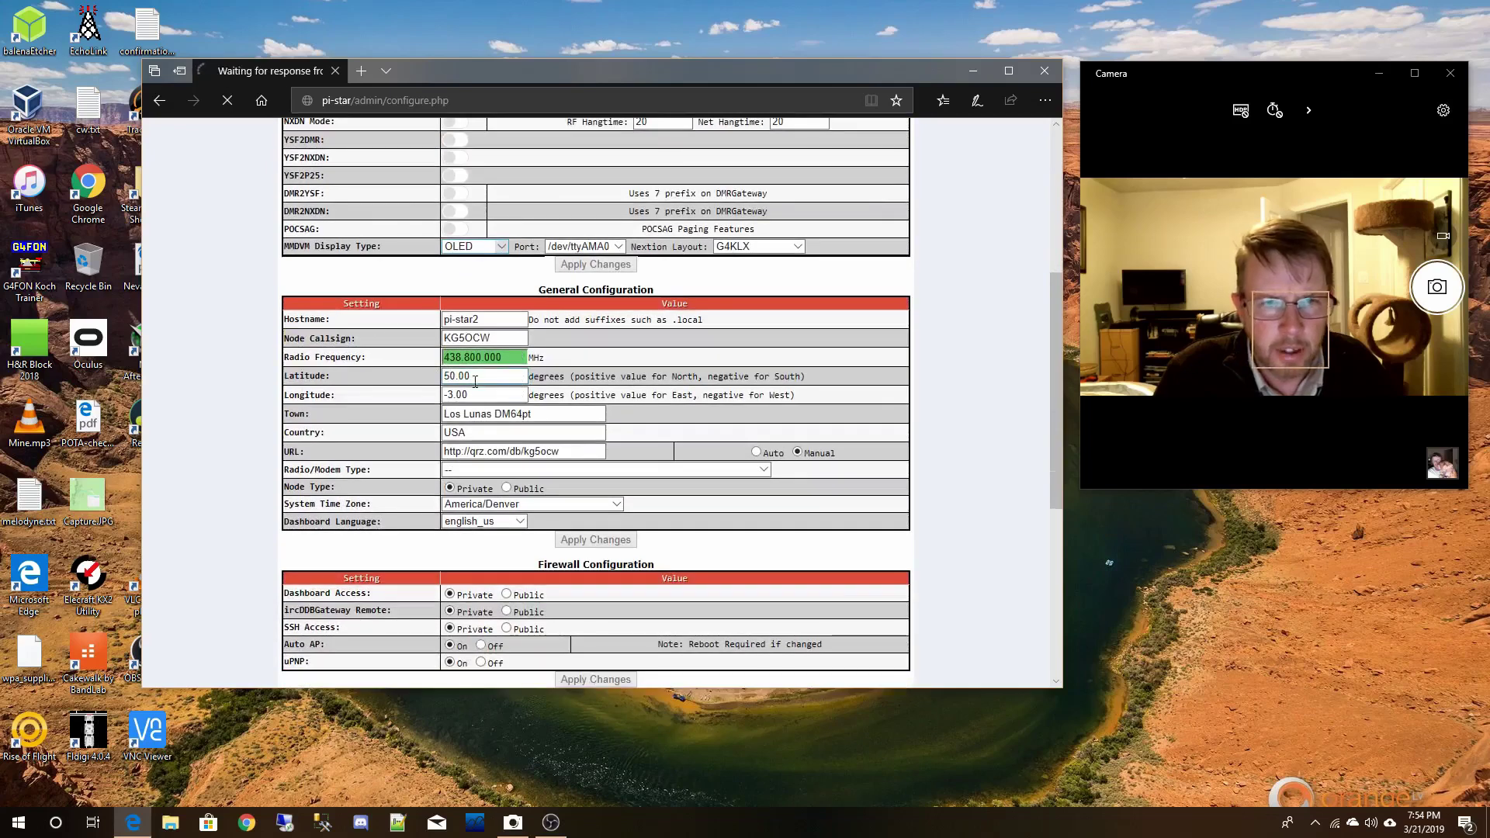
pyautogui.click(485, 378)
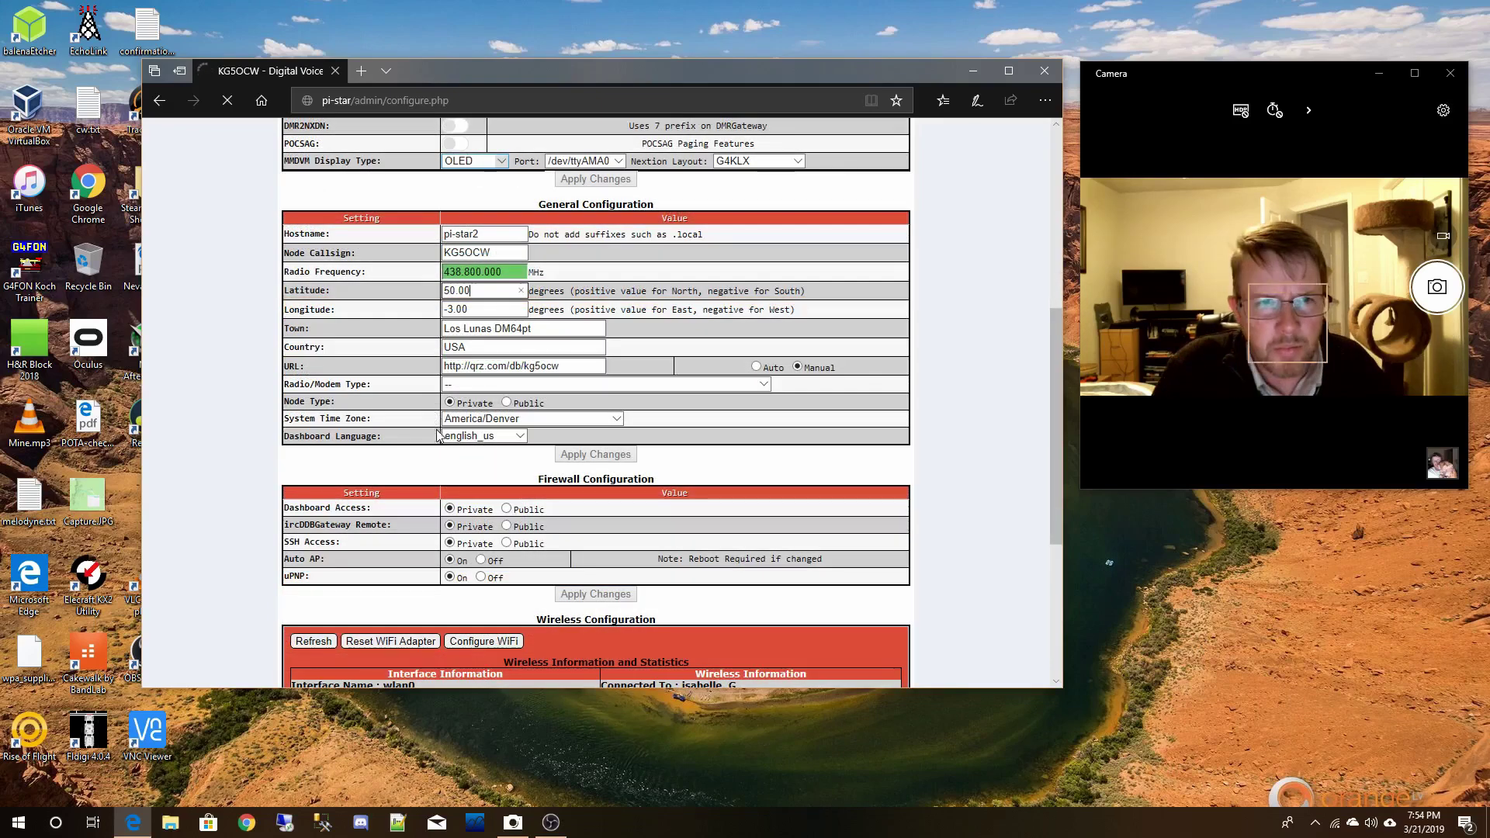
pyautogui.click(652, 386)
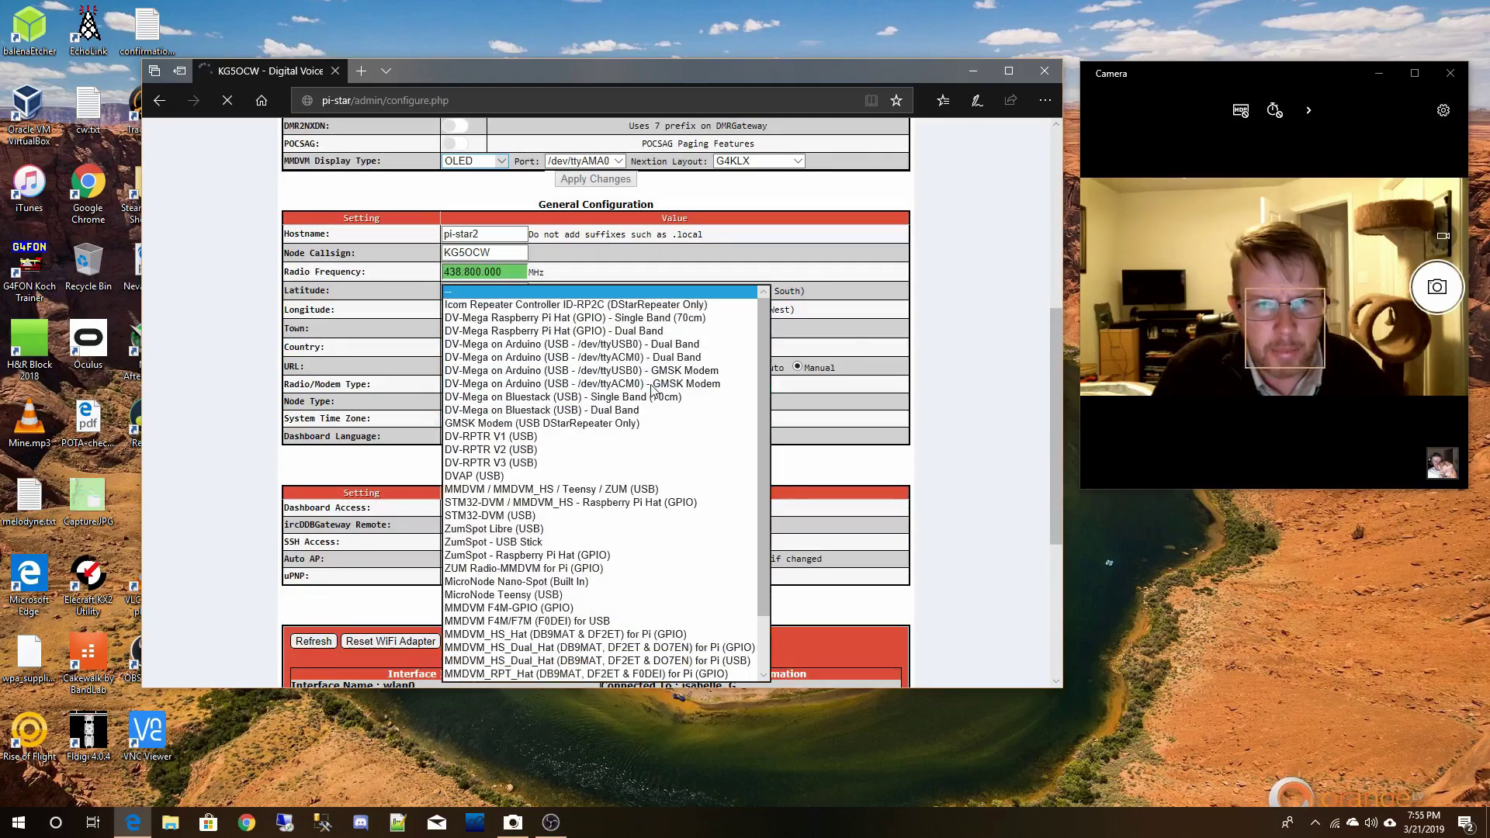
pyautogui.moveTo(763, 419); pyautogui.dragTo(774, 510)
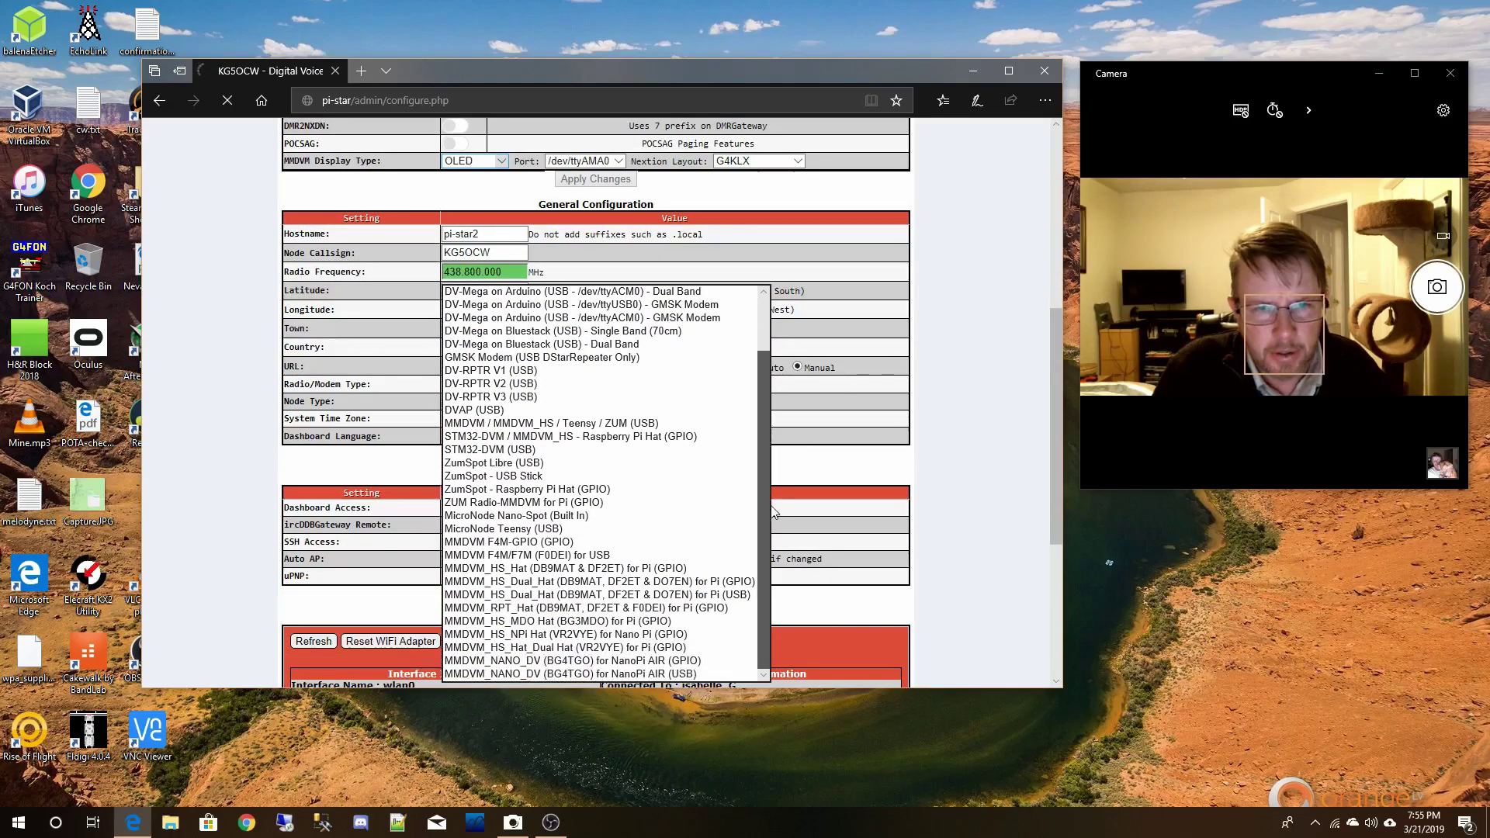
pyautogui.scroll(-2, 710, 551)
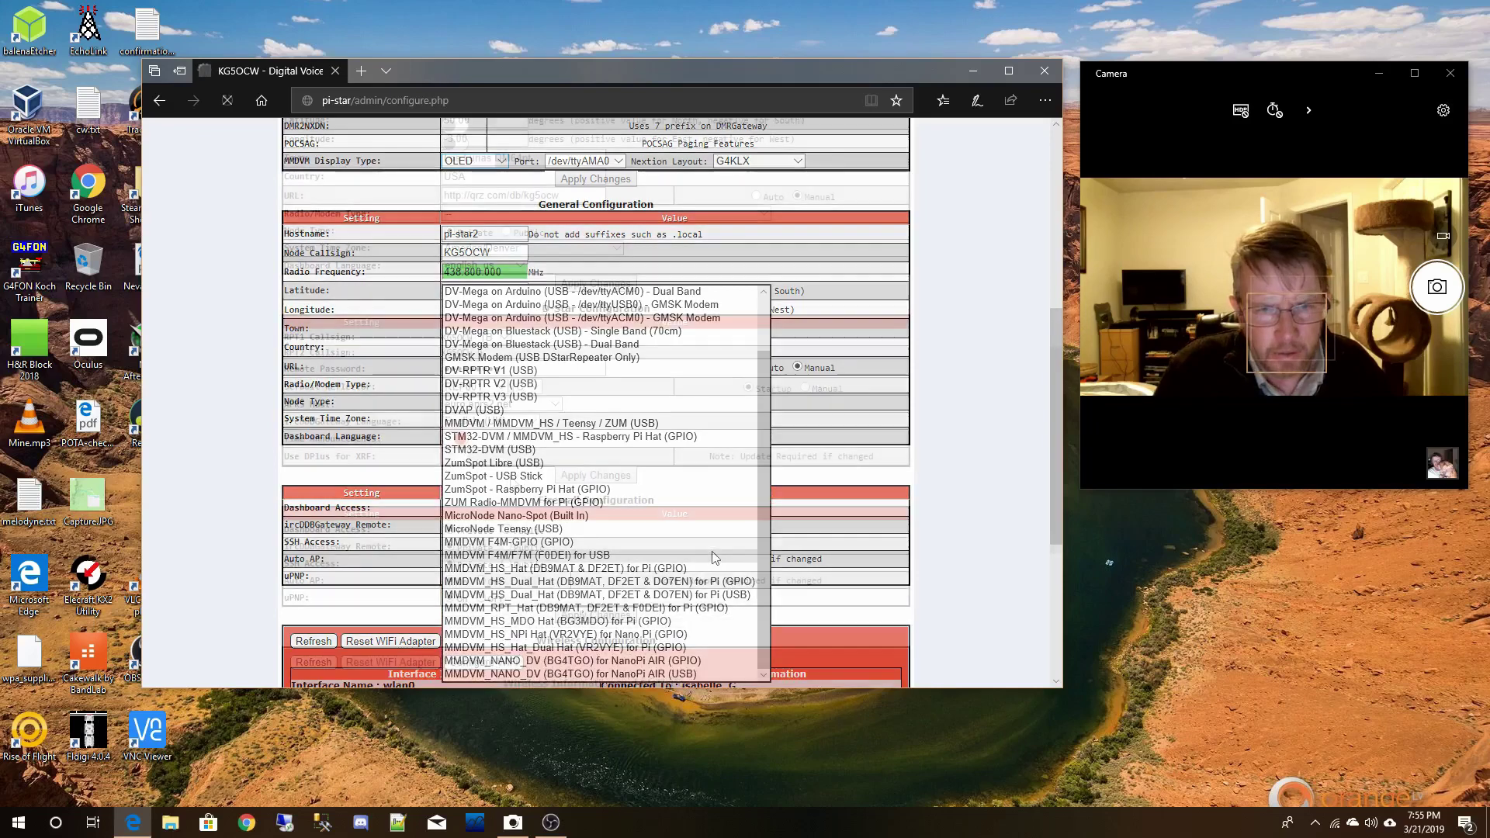
# Step: Set the D-Star APRS host to indiana.aprs2.net and the ircDDBGateway language to English_(US)
pyautogui.scroll(1, 349, 474)
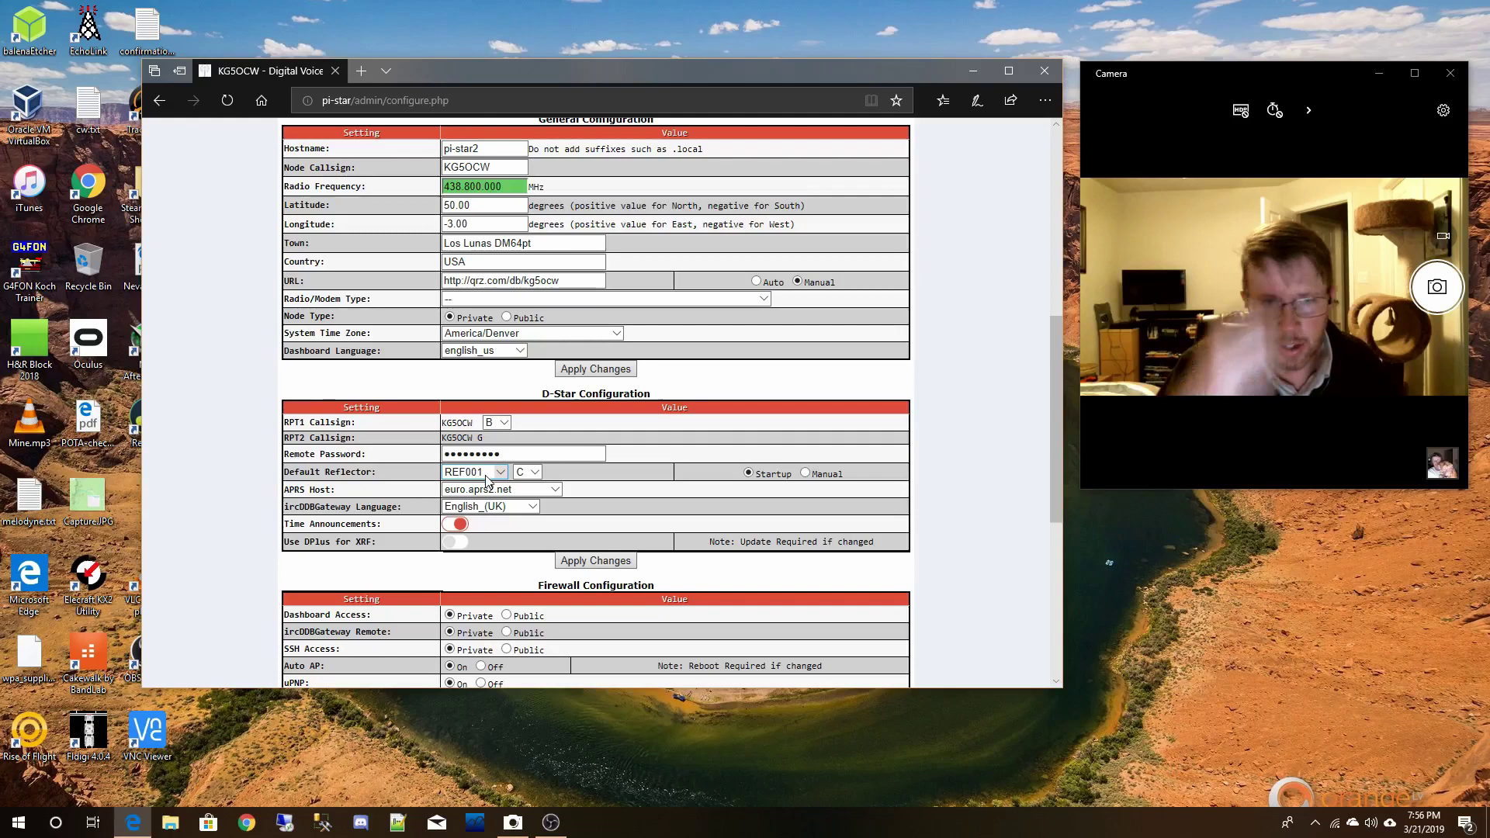
pyautogui.click(546, 497)
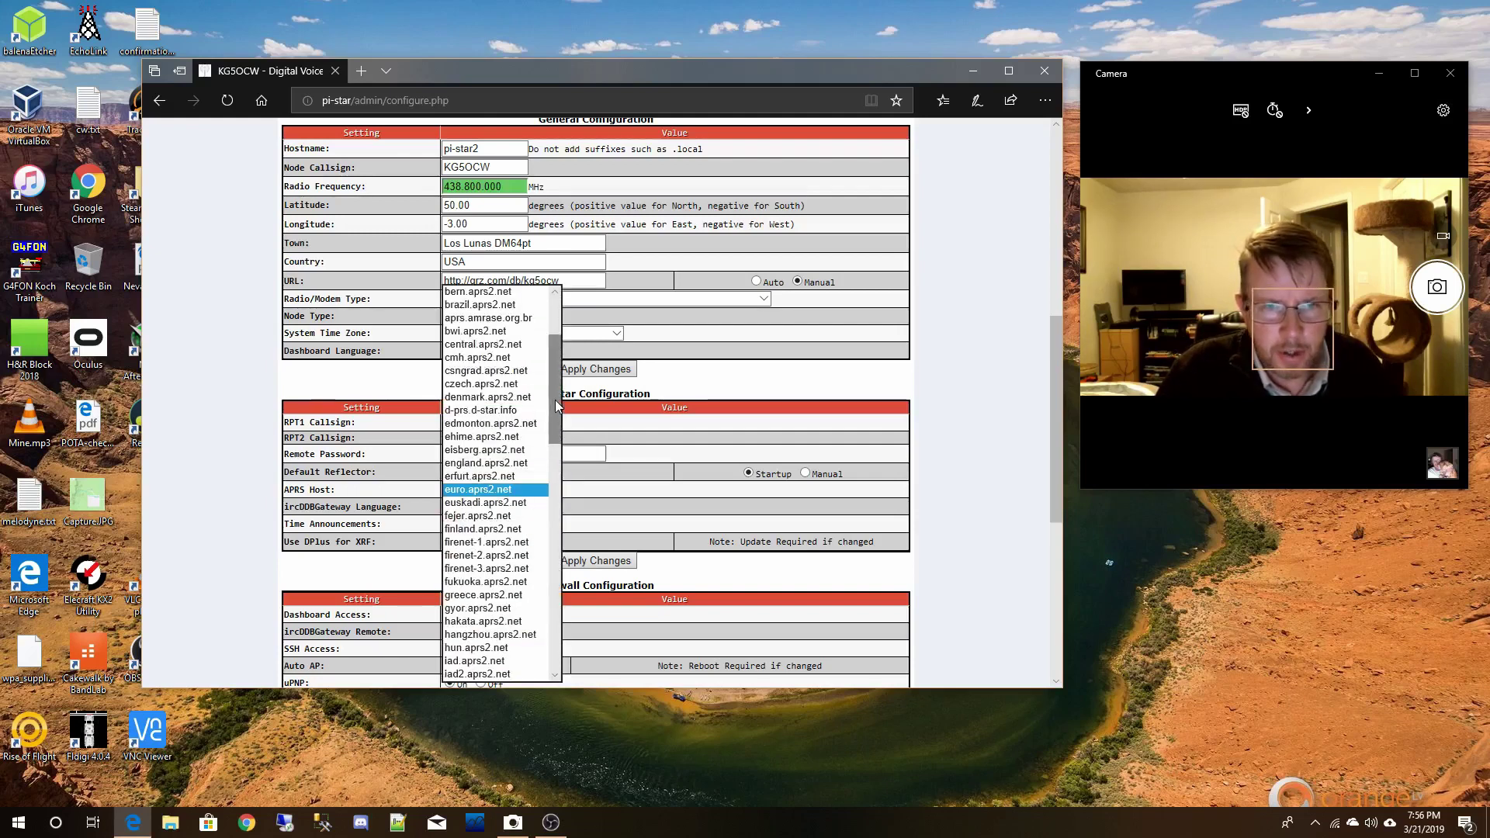
pyautogui.scroll(-3, 552, 477)
pyautogui.moveTo(551, 472)
pyautogui.mouseDown()
pyautogui.moveTo(531, 586)
pyautogui.moveTo(557, 354)
pyautogui.moveTo(533, 645)
pyautogui.moveTo(561, 492)
pyautogui.mouseUp()
pyautogui.click(483, 366)
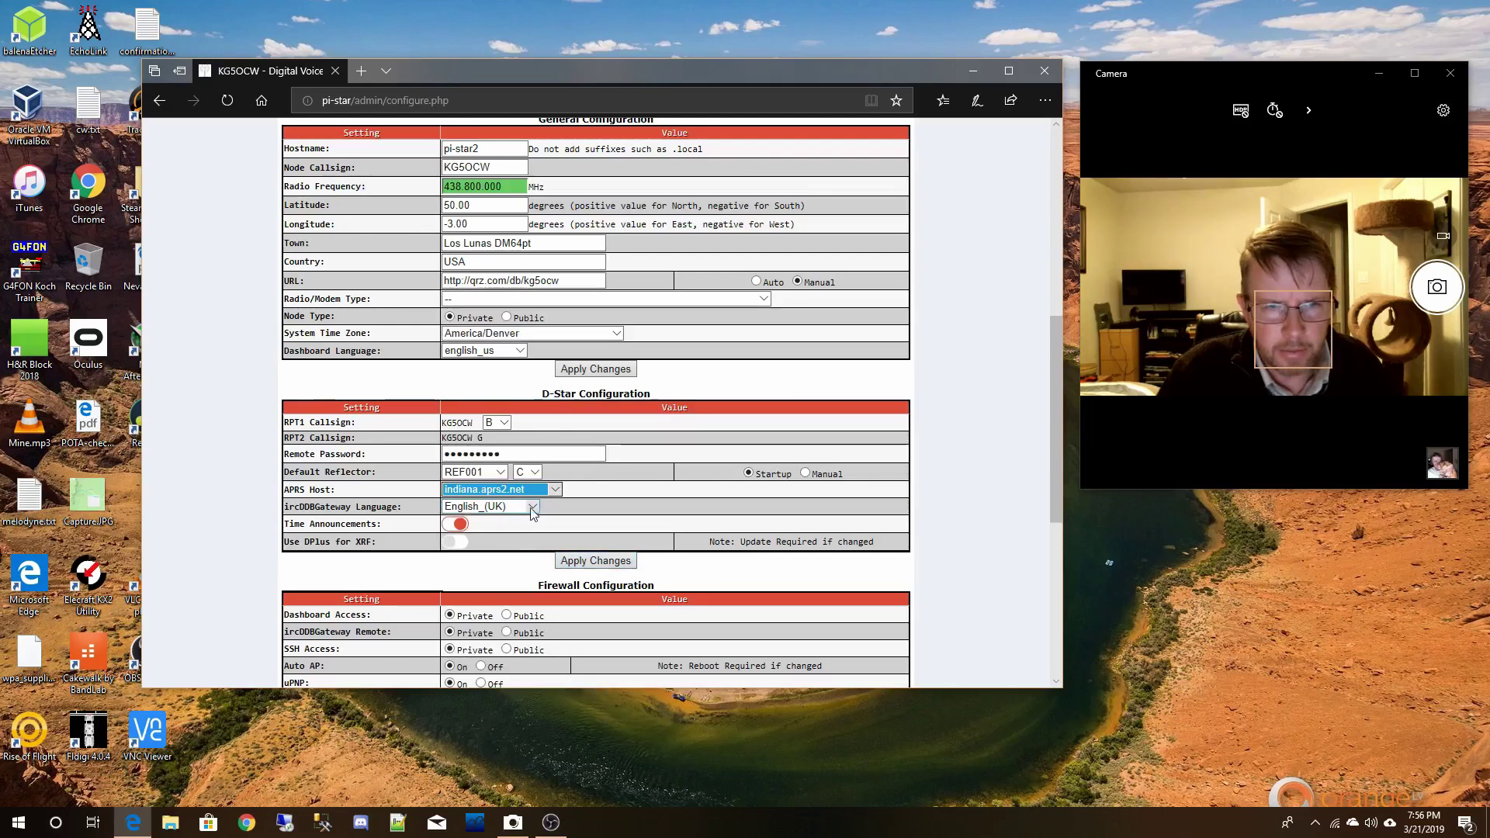
pyautogui.click(490, 506)
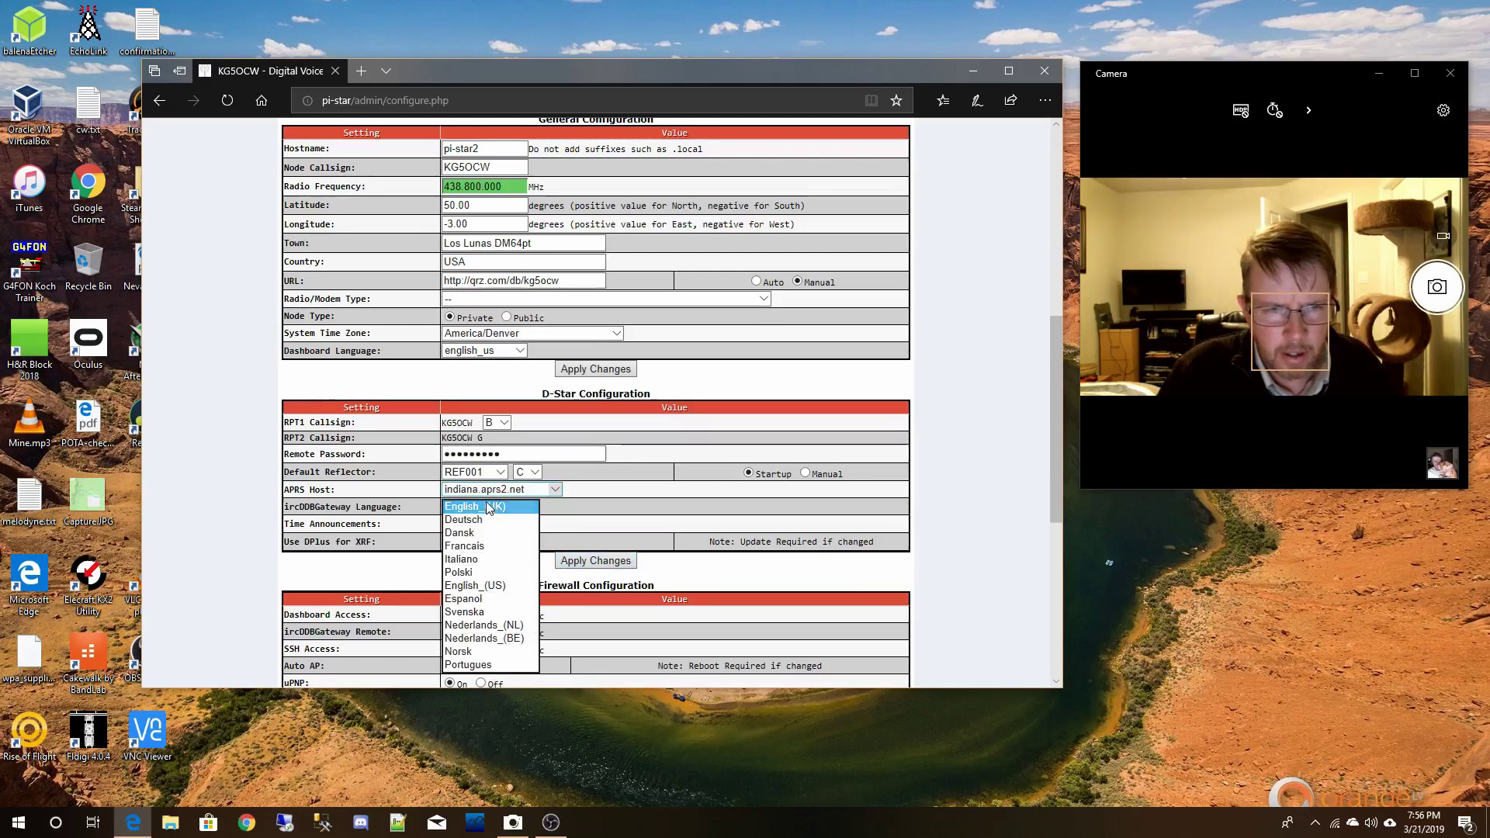
pyautogui.click(475, 586)
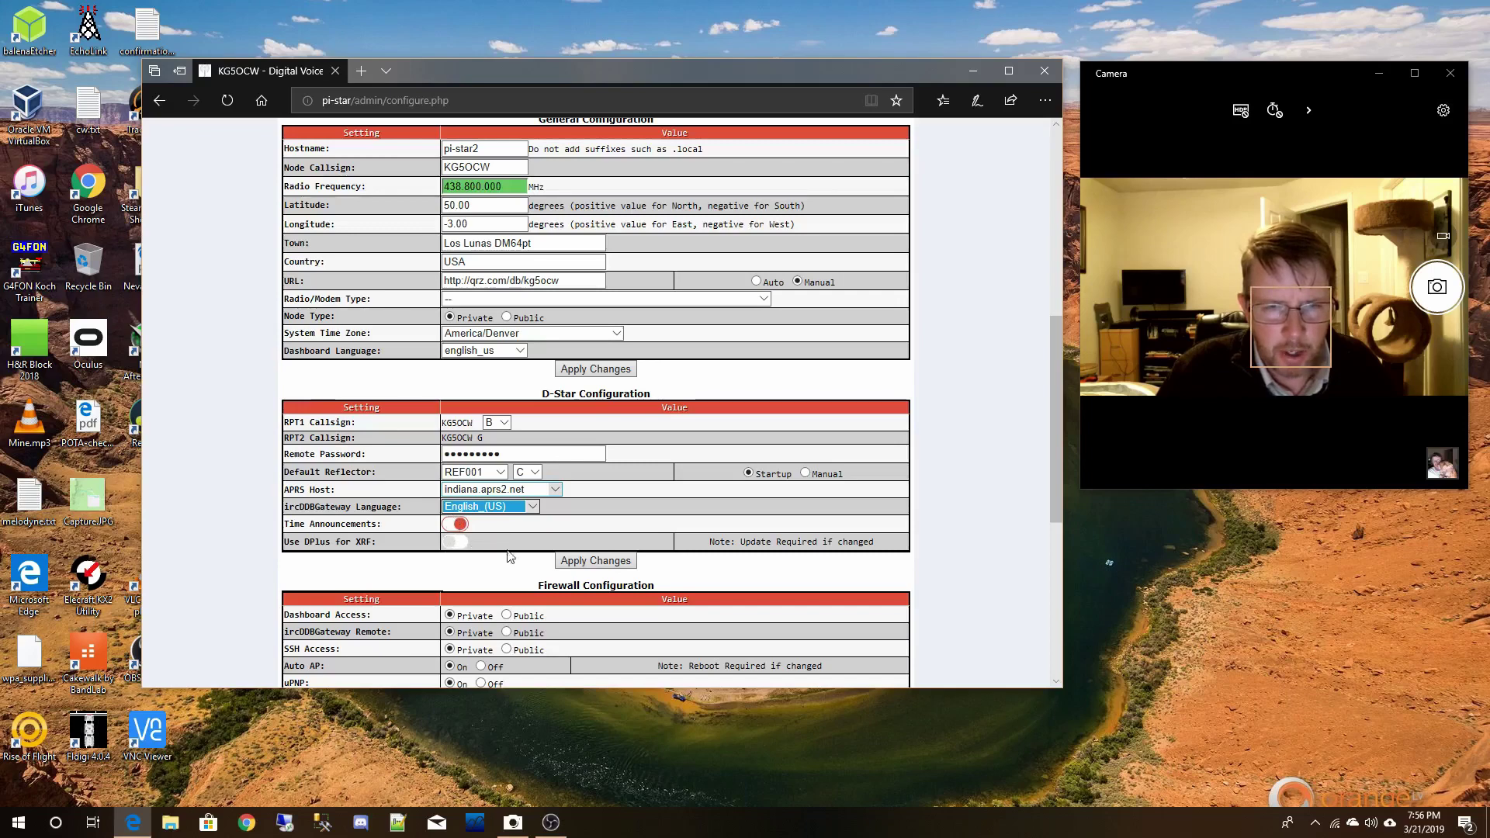
# Step: Review the firewall, wireless and MMDVMHost settings, and apply the configuration changes
pyautogui.scroll(-5, 543, 574)
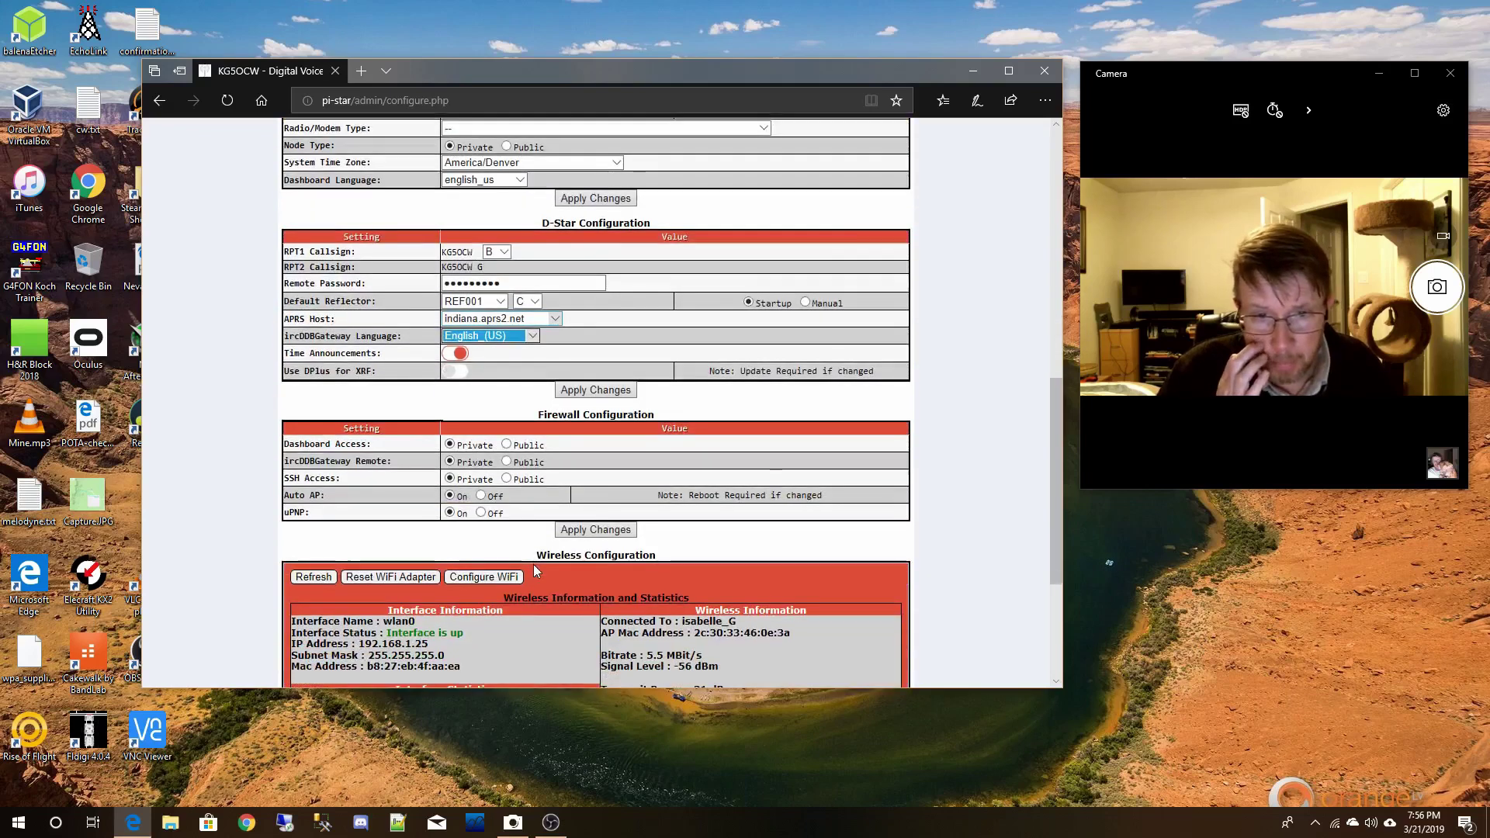
pyautogui.scroll(-1, 536, 506)
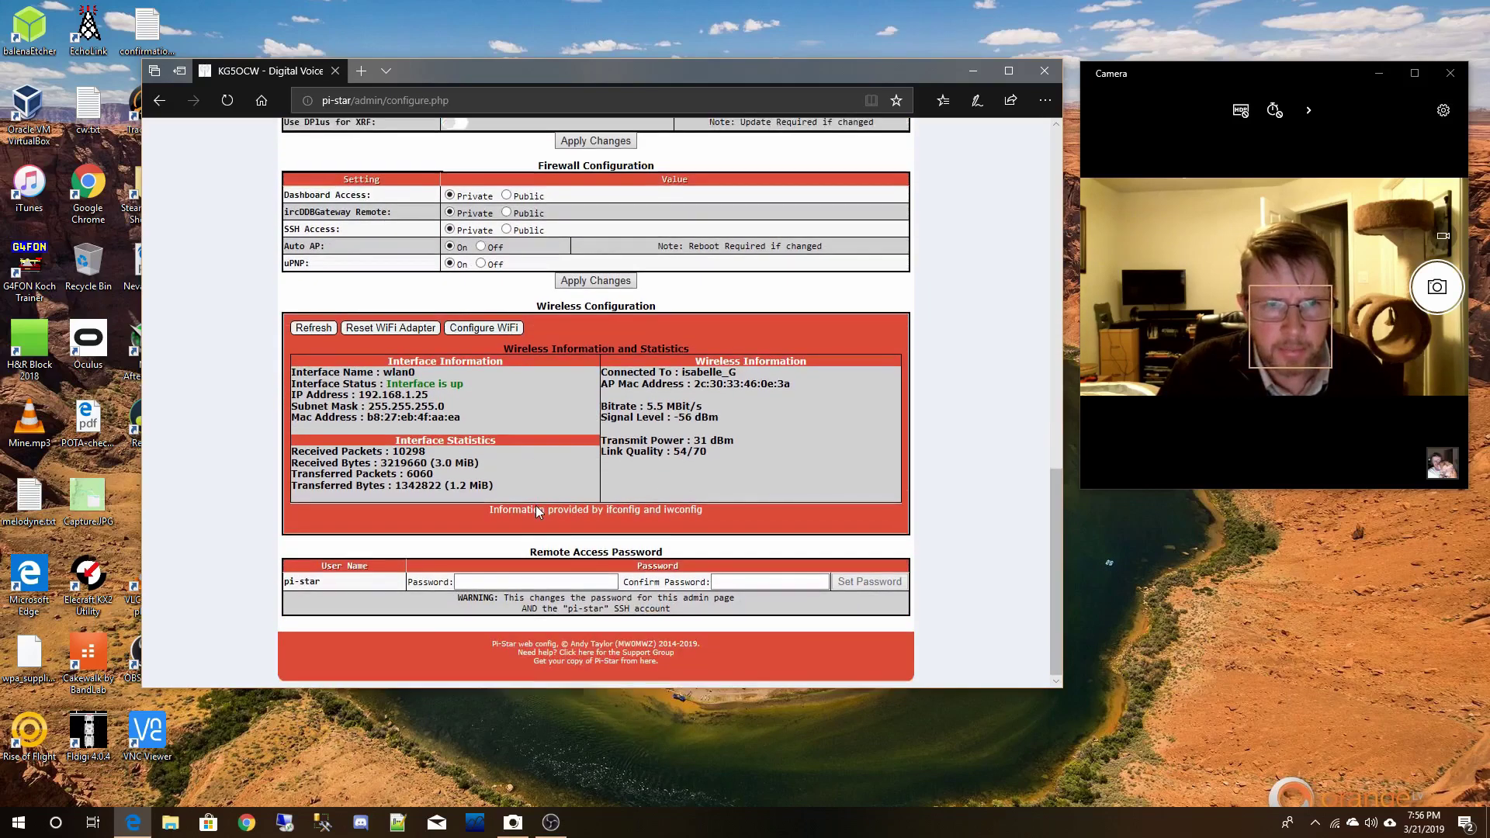
pyautogui.scroll(15, 536, 506)
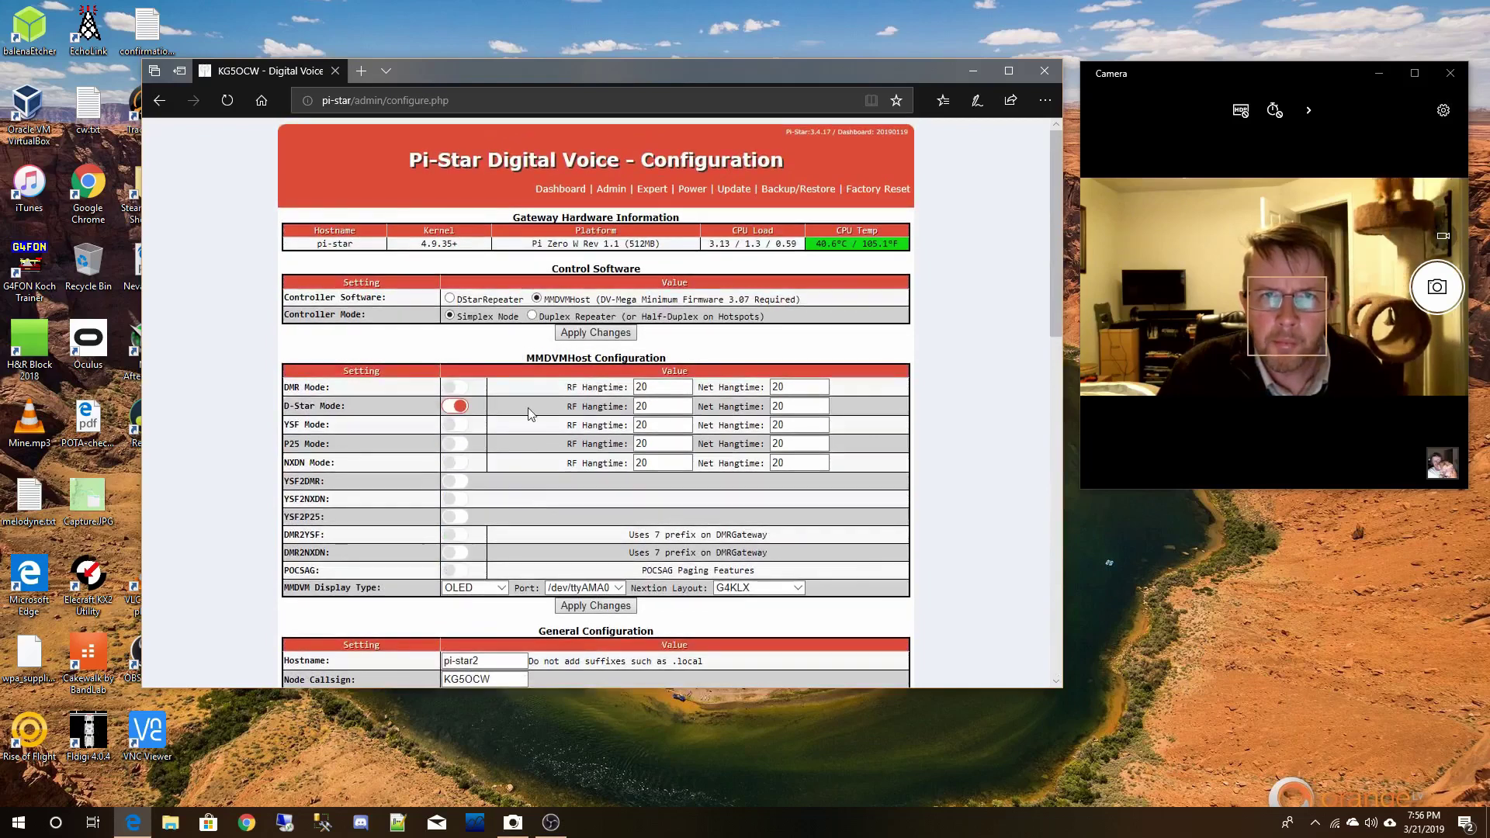
pyautogui.scroll(-3, 529, 413)
pyautogui.scroll(-2, 536, 435)
pyautogui.click(595, 539)
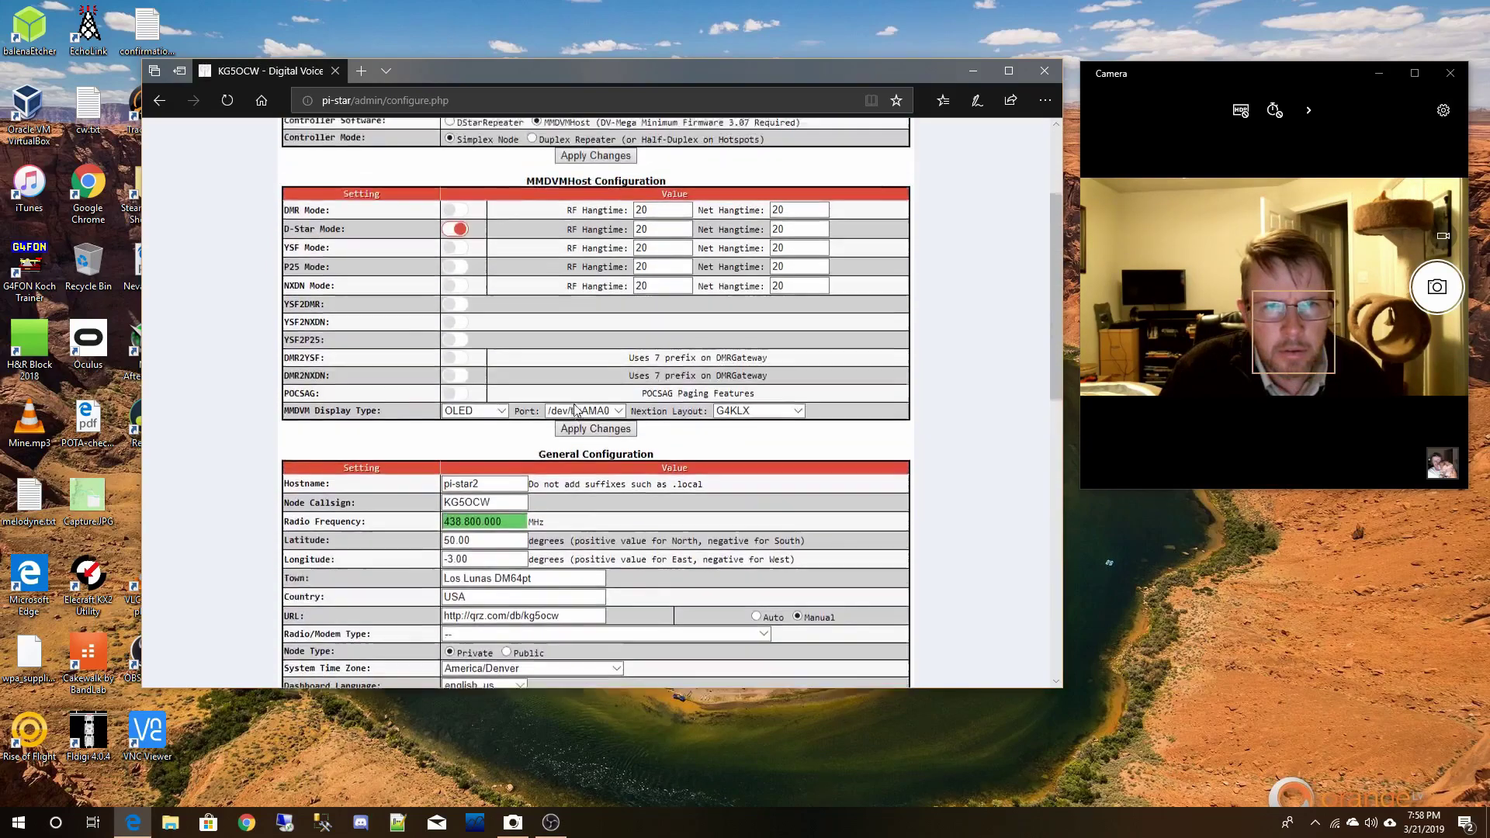
# Step: Set the Radio/Modem Type to MMDVM F4M-GPIO (GPIO) and apply the General Configuration changes
pyautogui.scroll(-4, 575, 409)
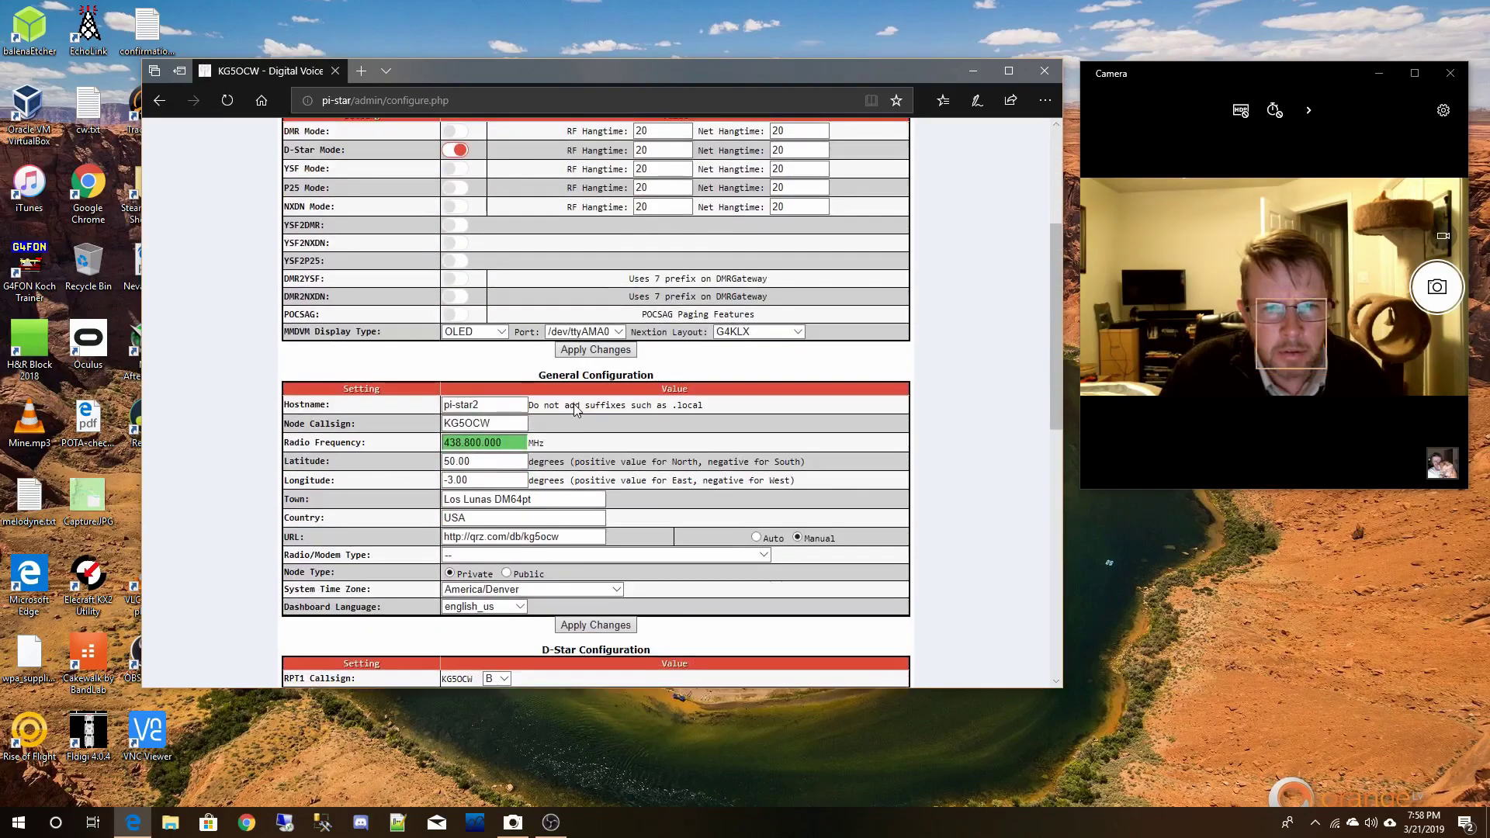
pyautogui.click(762, 554)
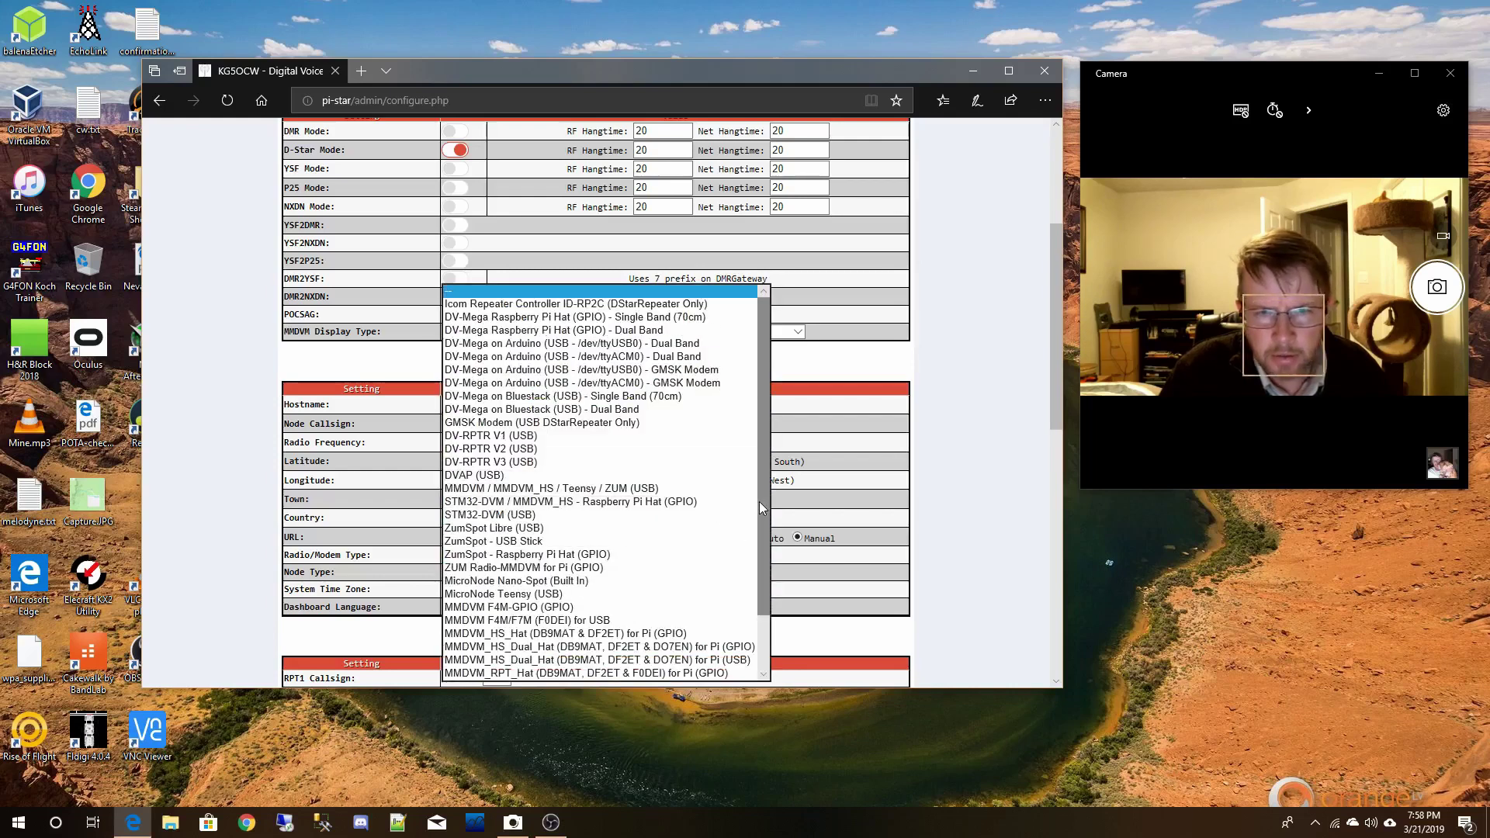
pyautogui.click(568, 608)
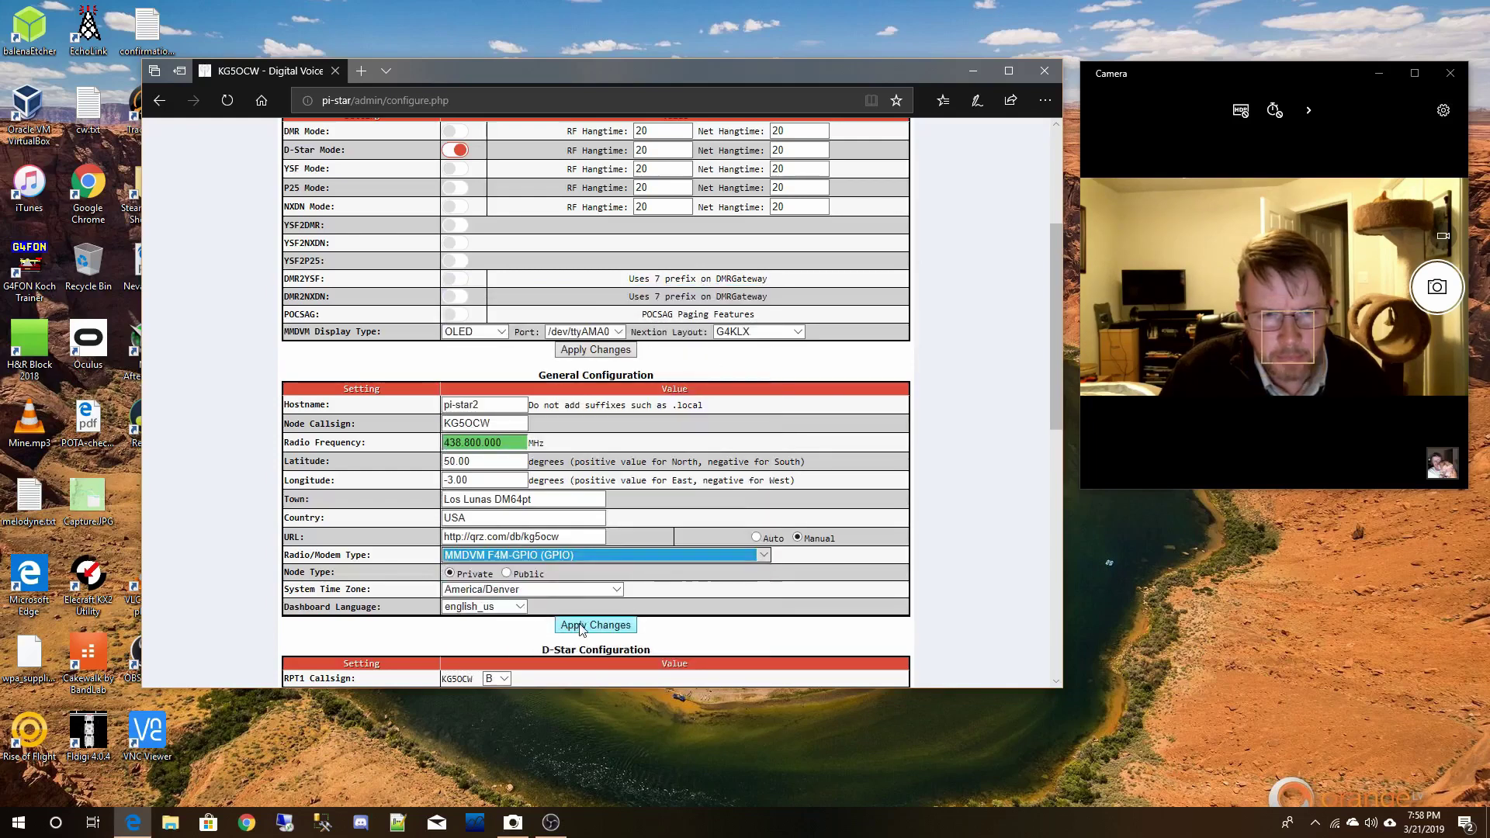
pyautogui.click(579, 624)
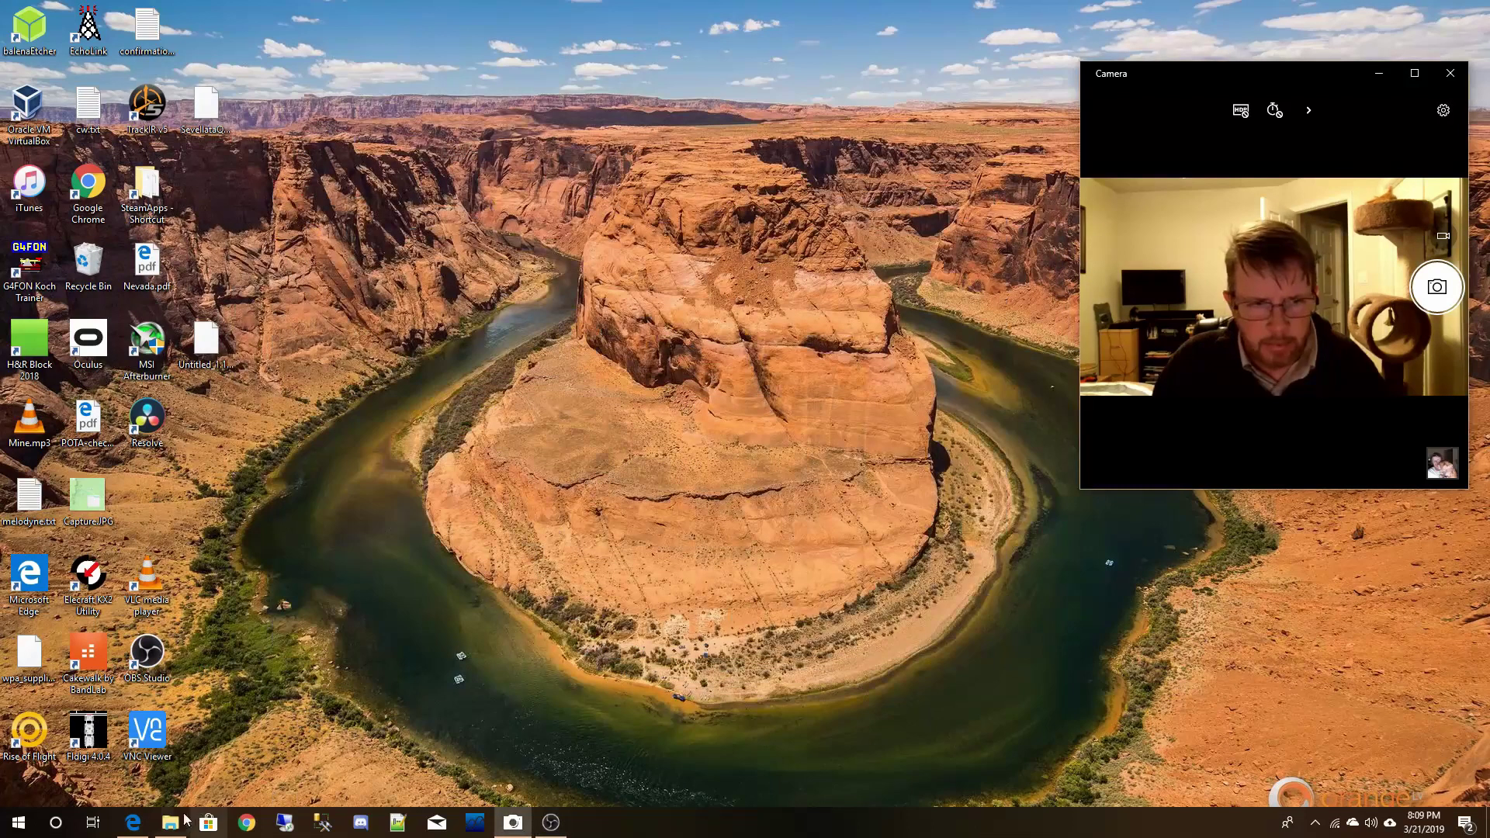
# Step: Switch to the Pi-Star dashboard in Microsoft Edge and, from its Admin page, request a D-Star link to reflector REF055 C
pyautogui.click(137, 825)
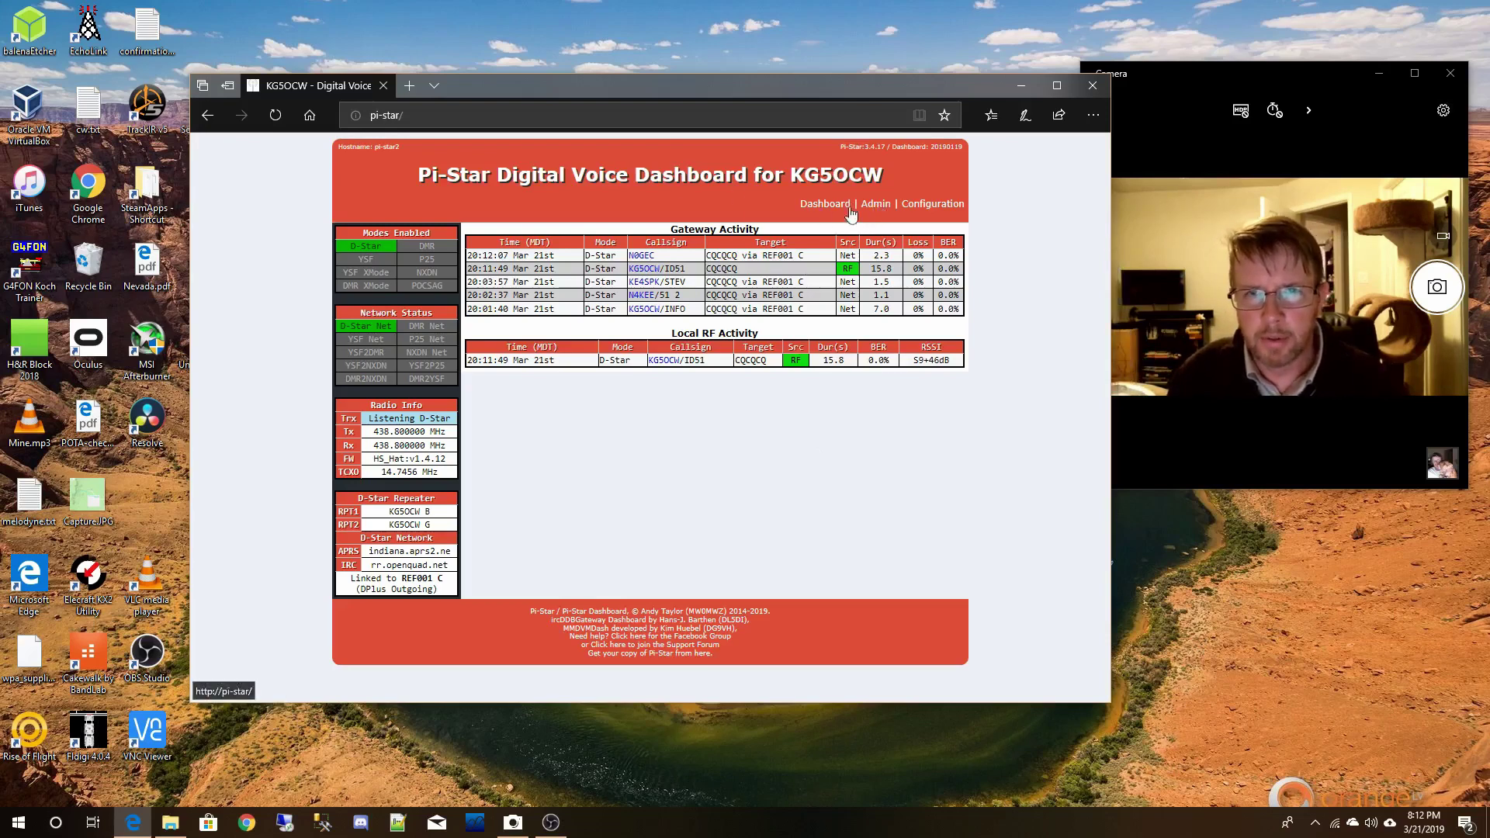
pyautogui.click(876, 208)
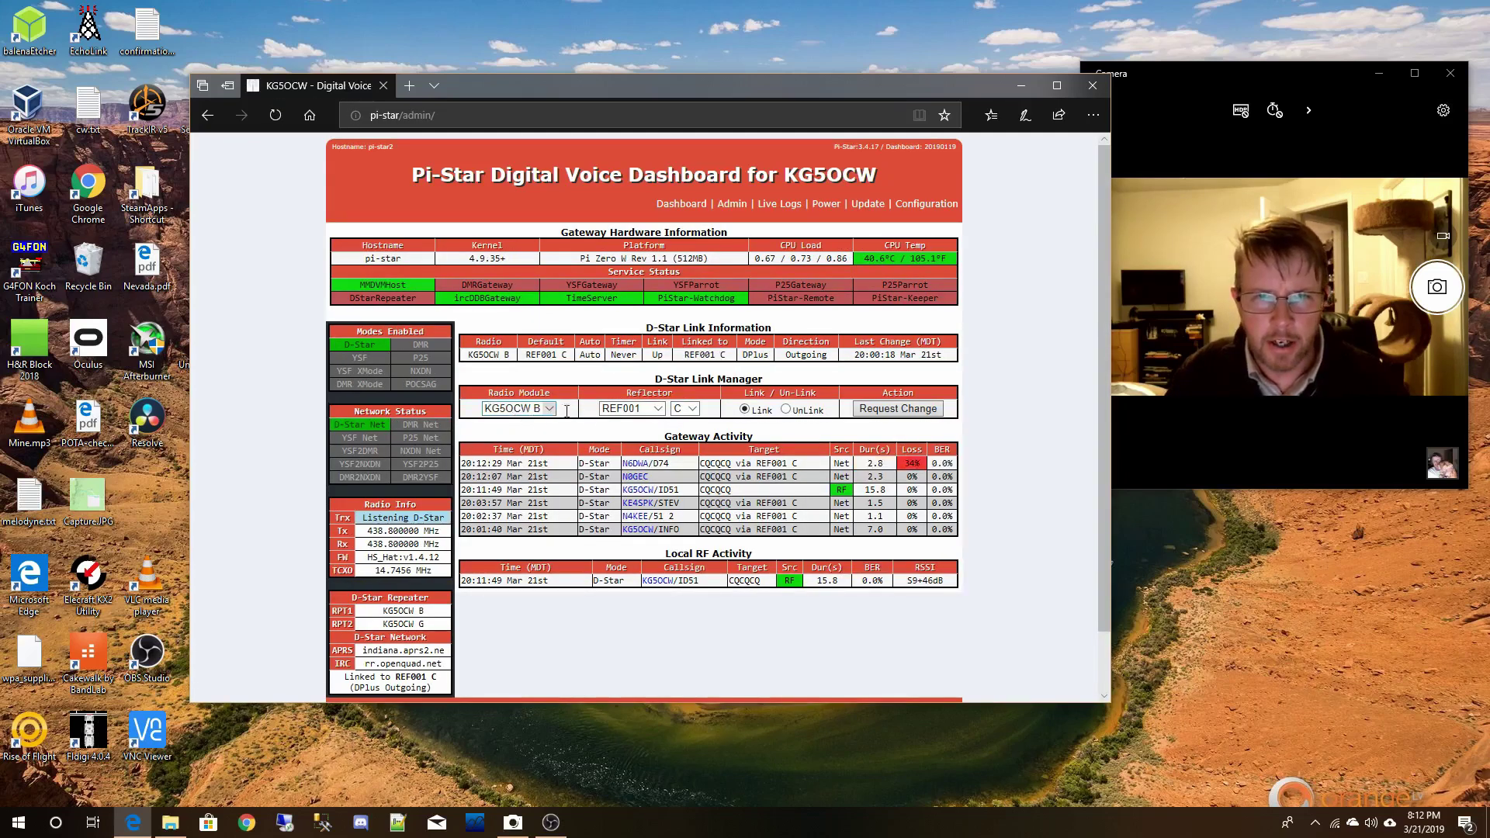
pyautogui.click(659, 410)
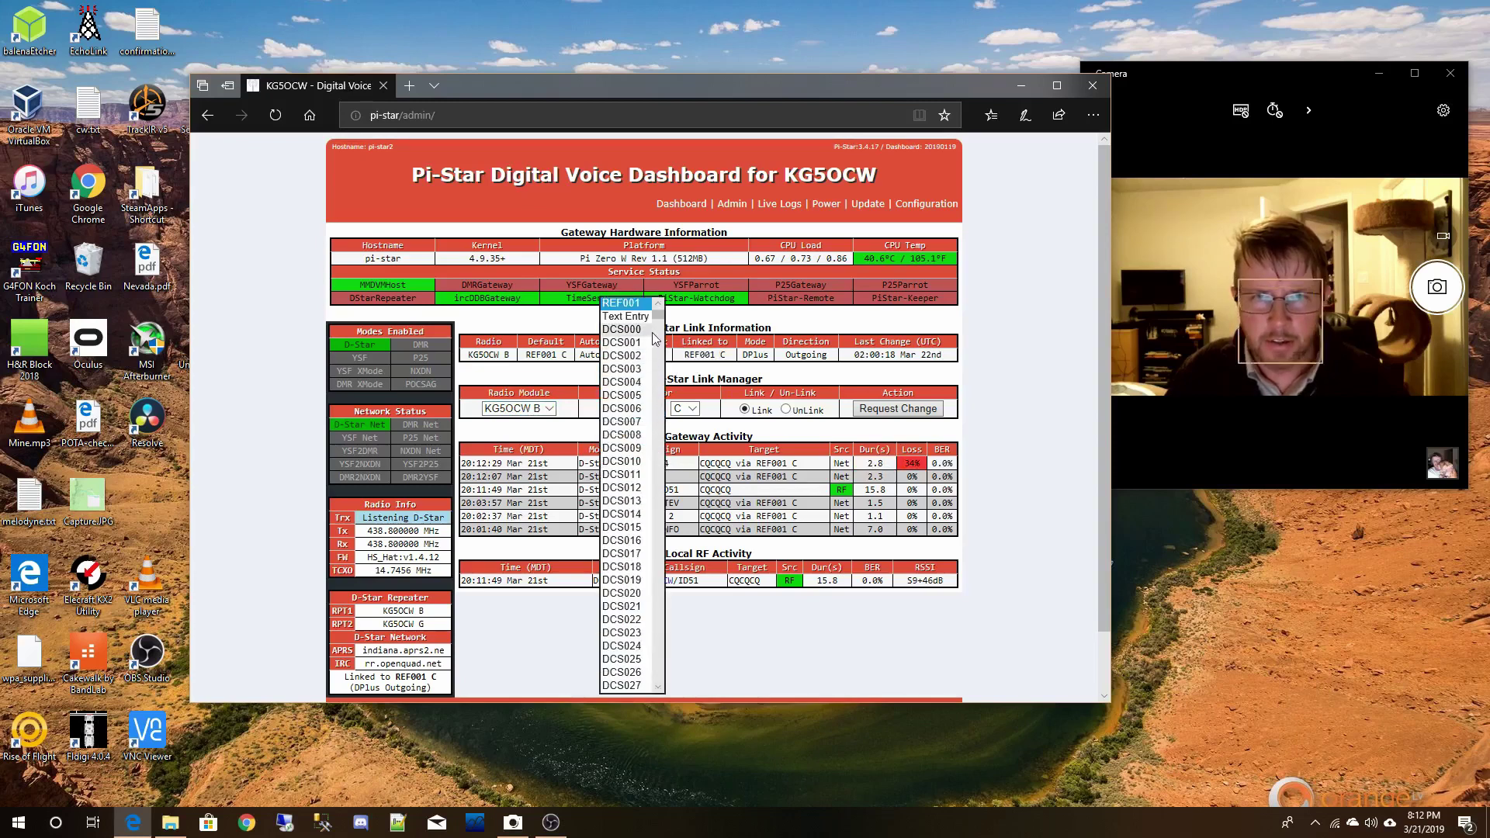
pyautogui.moveTo(660, 308); pyautogui.dragTo(662, 450)
pyautogui.scroll(3, 637, 419)
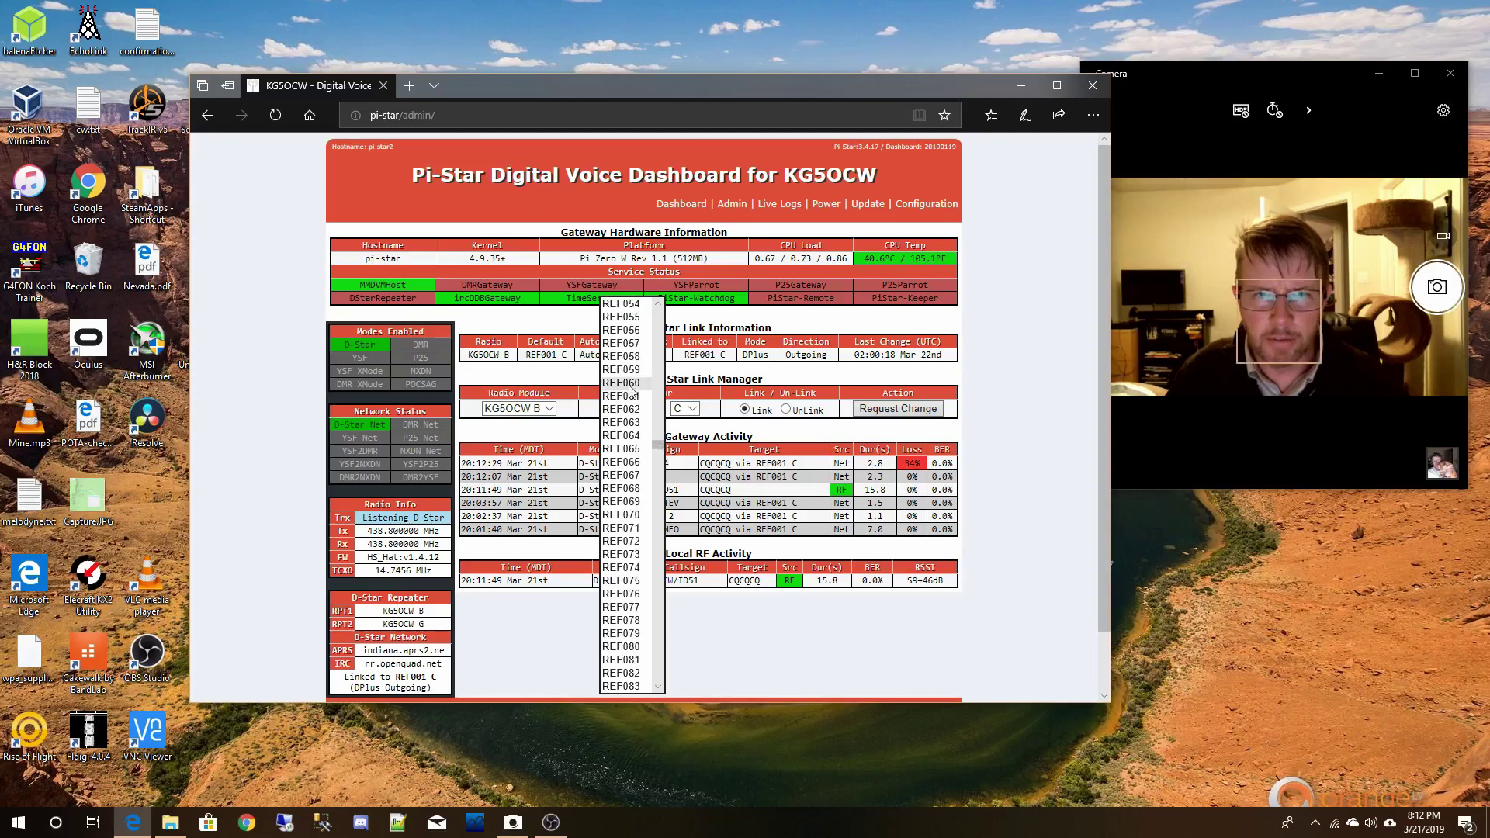
pyautogui.click(631, 384)
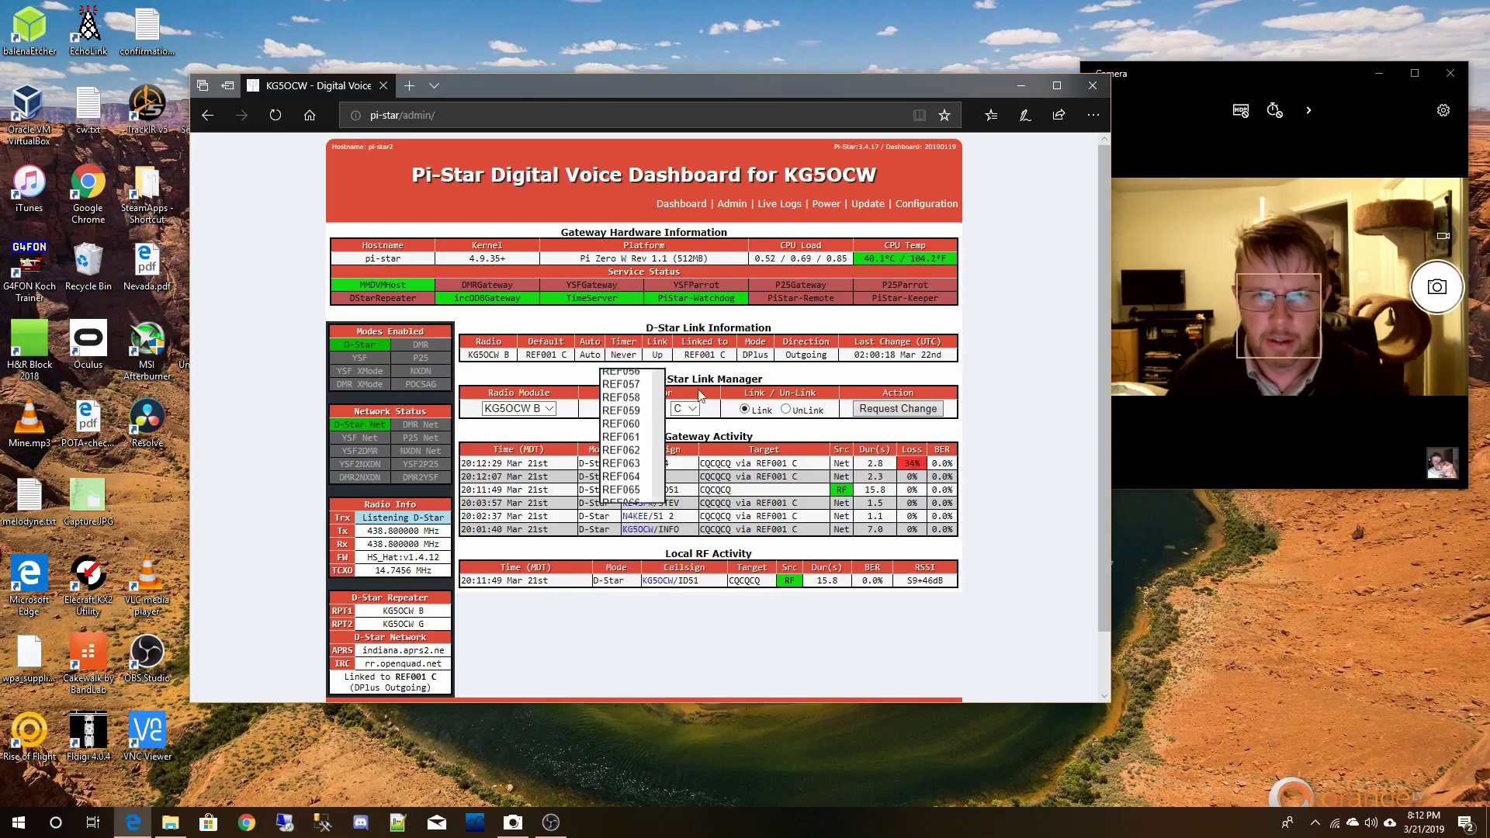
pyautogui.click(878, 410)
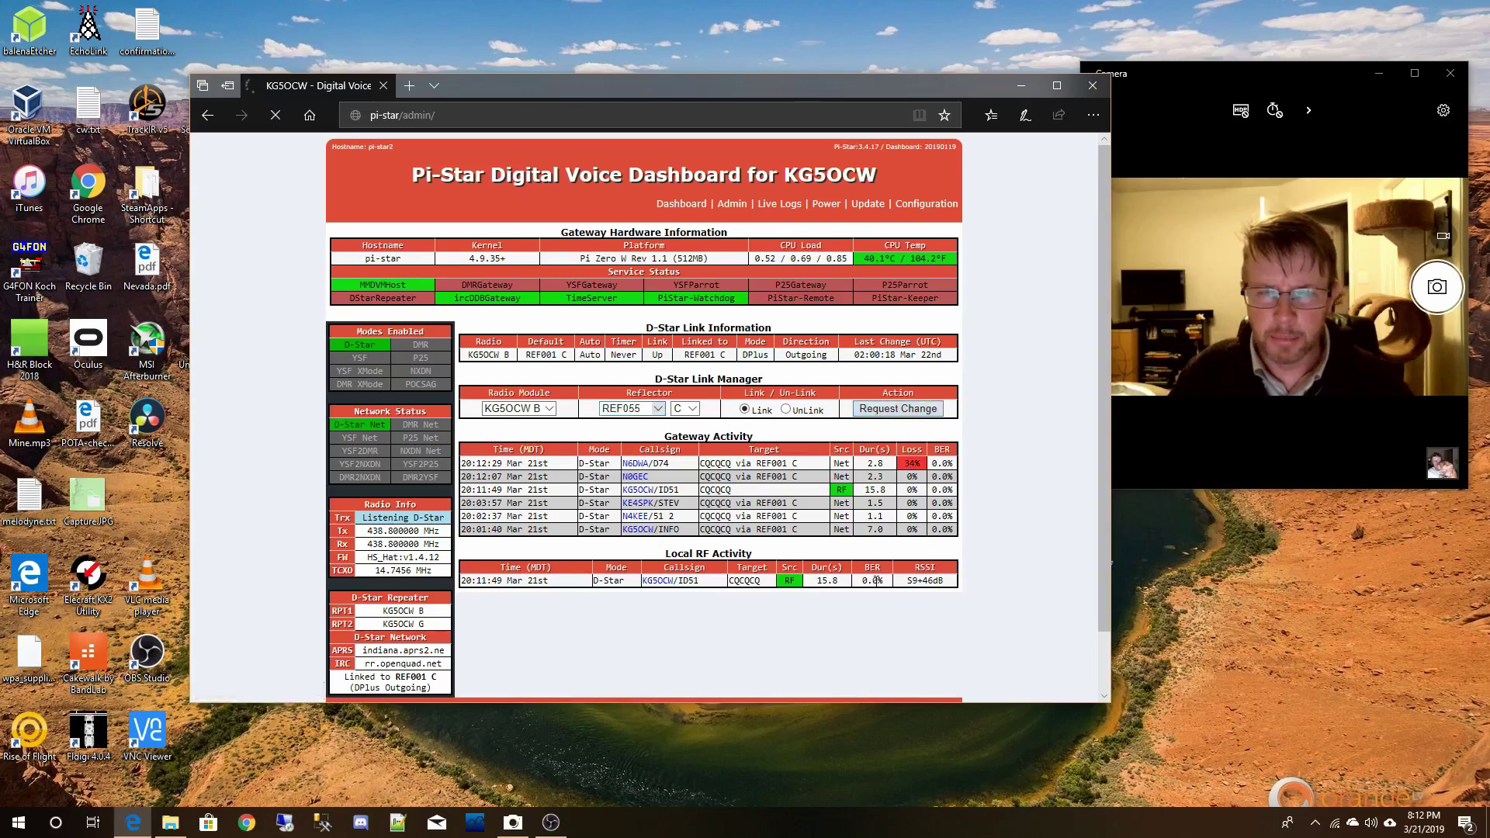